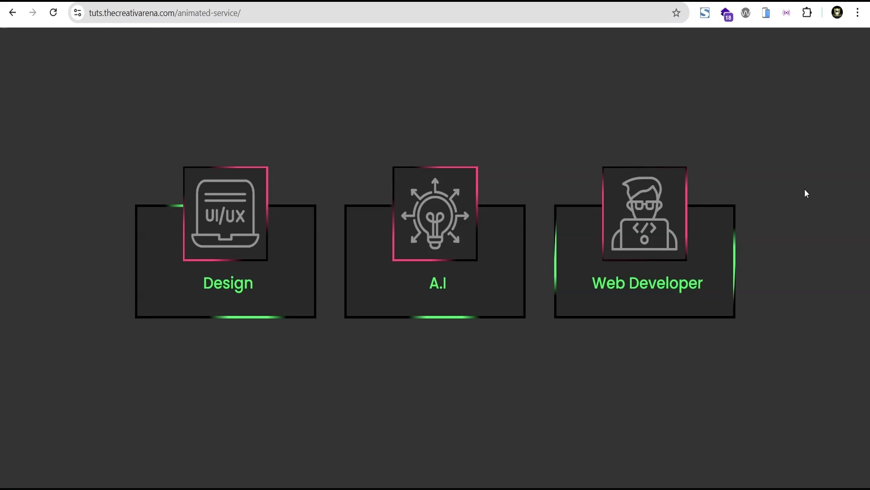
Preview the animation on each of the three finished service cards on the live page.
mouse_move(260, 356)
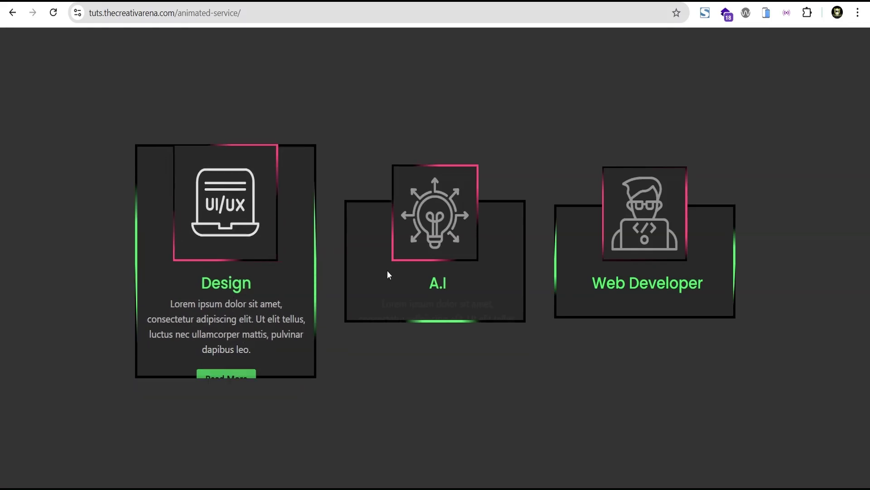
mouse_move(412, 237)
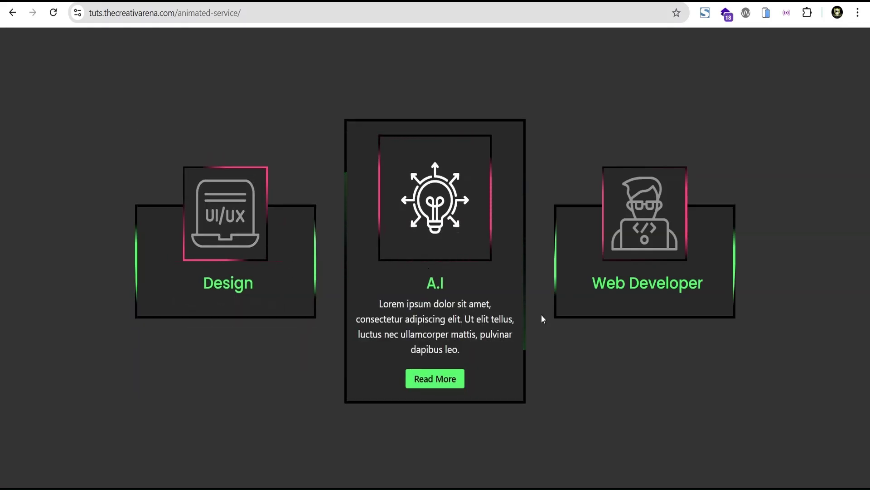
mouse_move(622, 258)
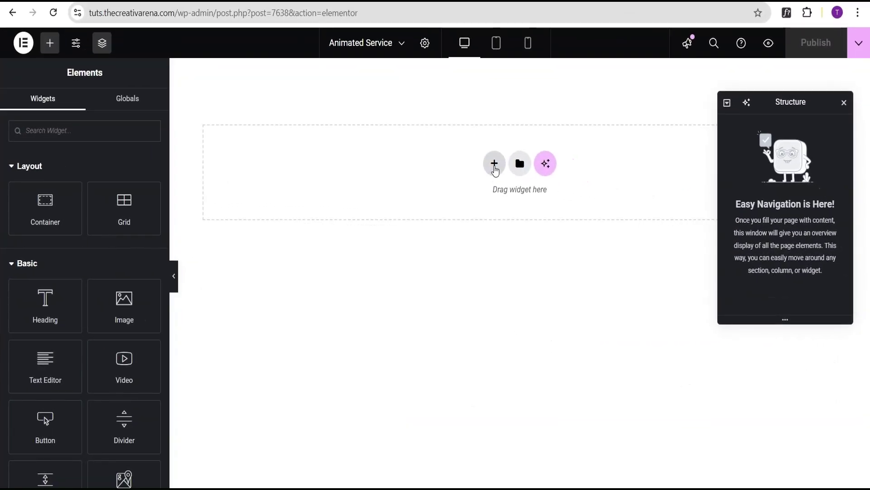
Add a new Flexbox container with a single-row structure to the page.
left_click(495, 165)
left_click(478, 215)
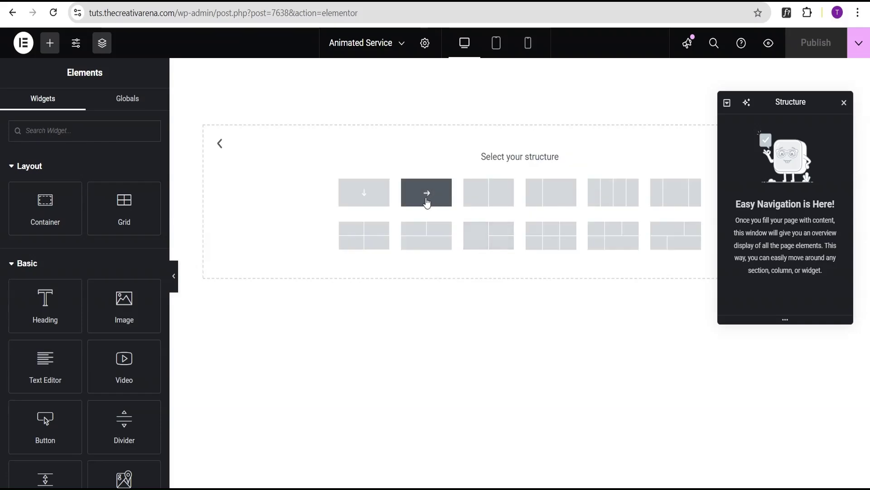
left_click(431, 201)
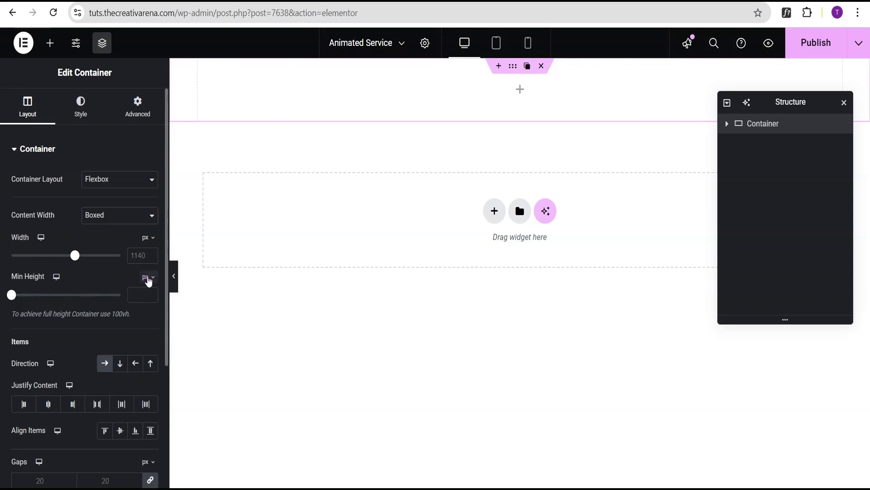
Set the container's minimum height to 100 vh and centre its items both ways.
left_click(148, 279)
left_click(143, 335)
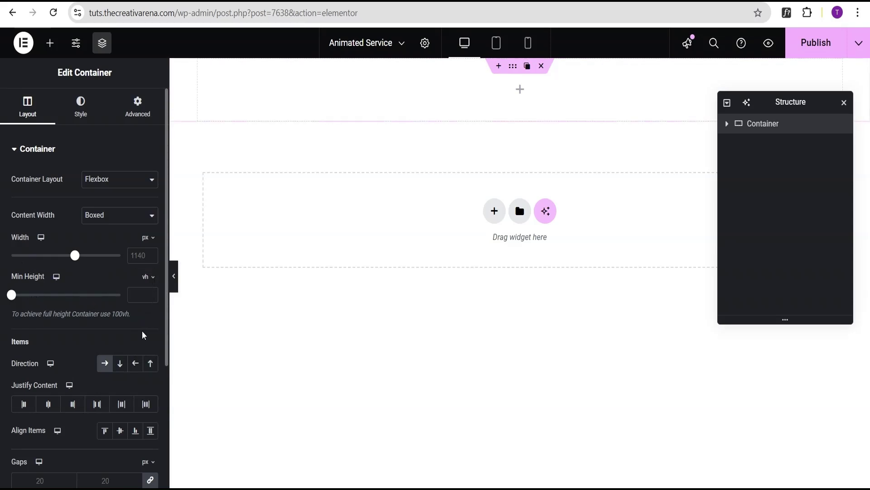
left_click_drag(12, 295, 120, 295)
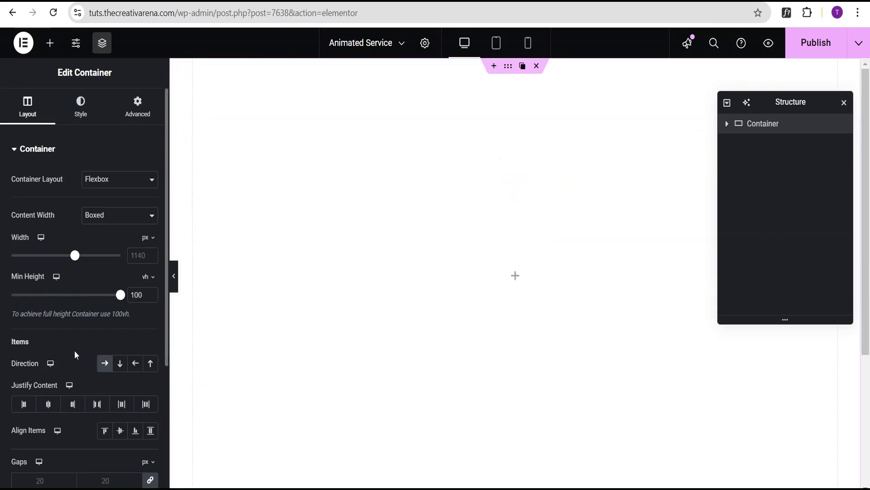
scroll(76, 353, "down", 3)
left_click(48, 277)
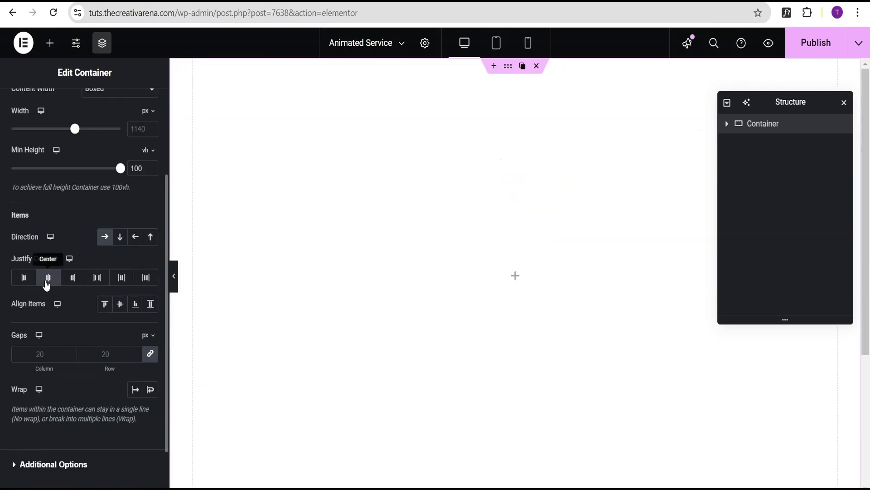
left_click(121, 305)
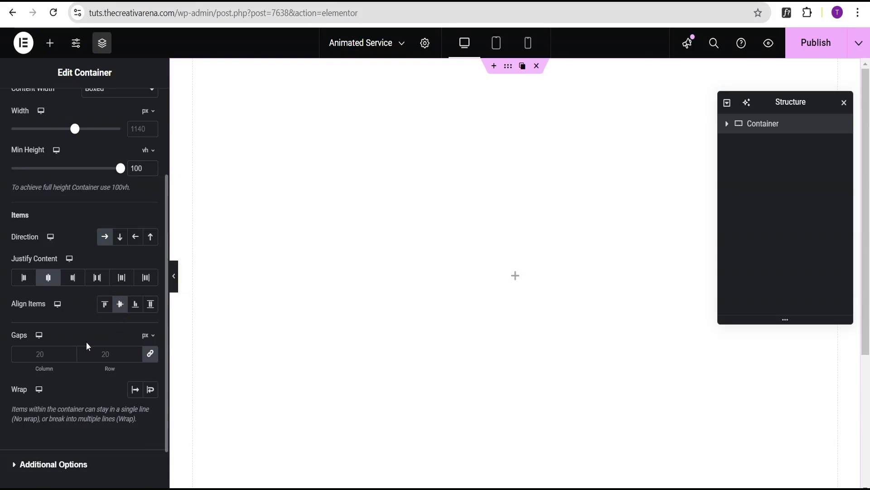
scroll(86, 341, "up", 3)
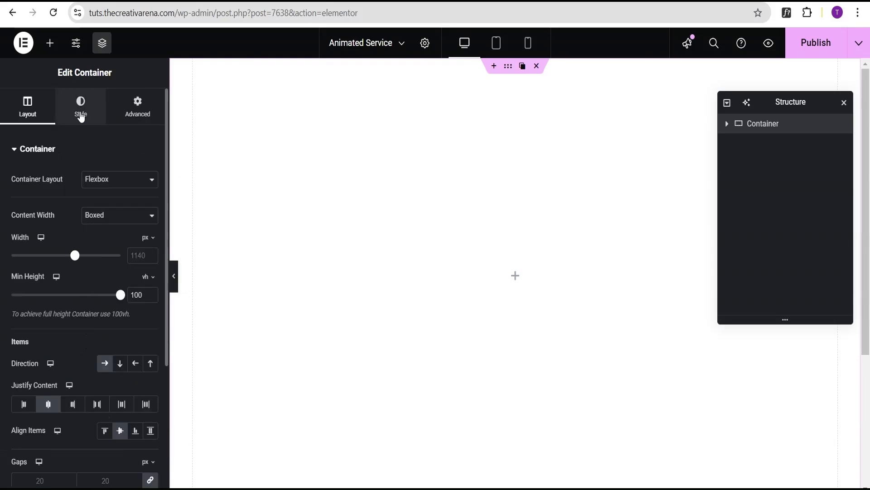
Give the container a classic #333333 dark grey background.
left_click(81, 116)
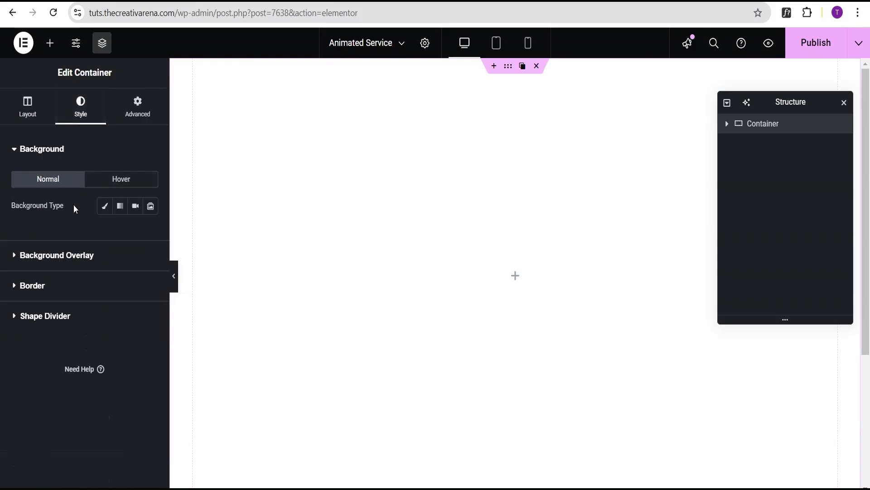
left_click(105, 210)
left_click(150, 232)
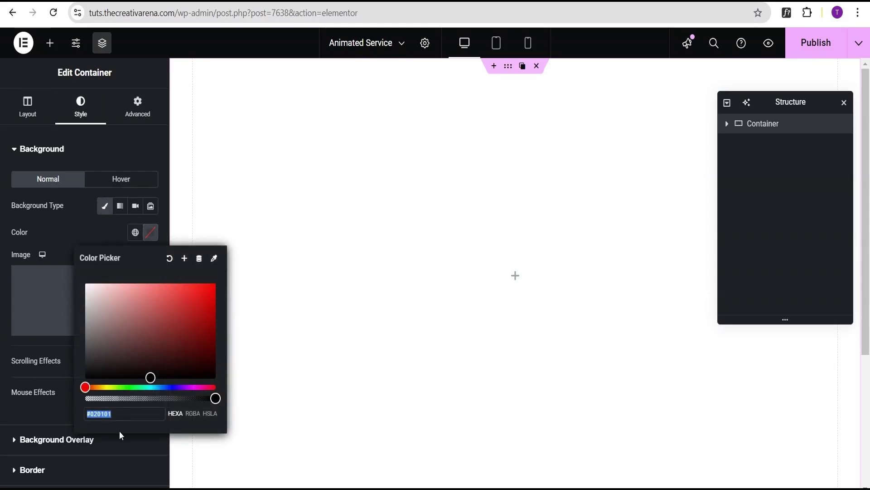
type("#333333")
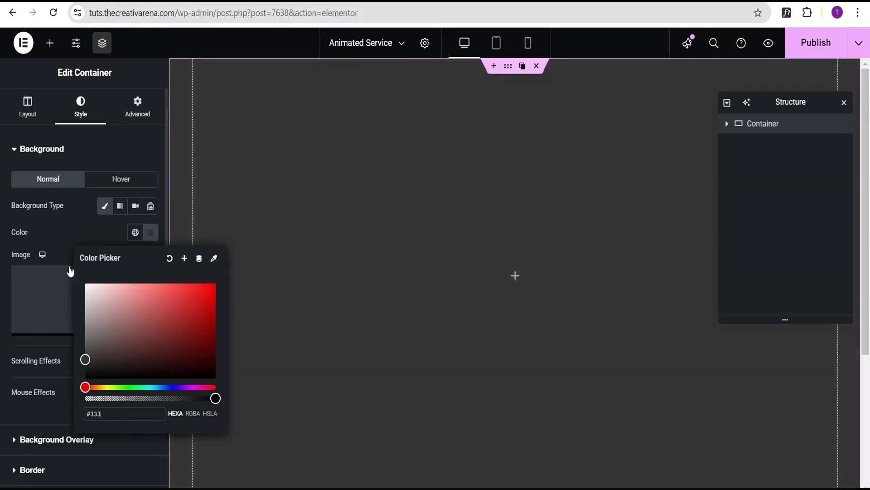
left_click(68, 232)
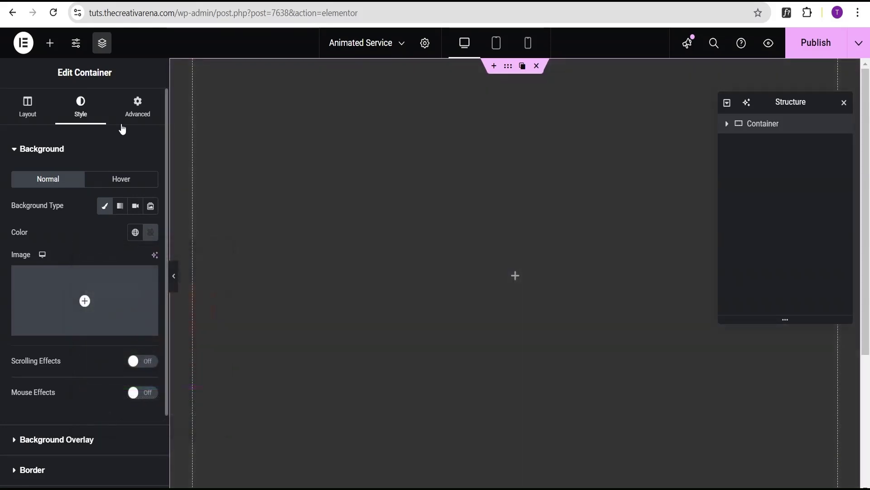
left_click(136, 111)
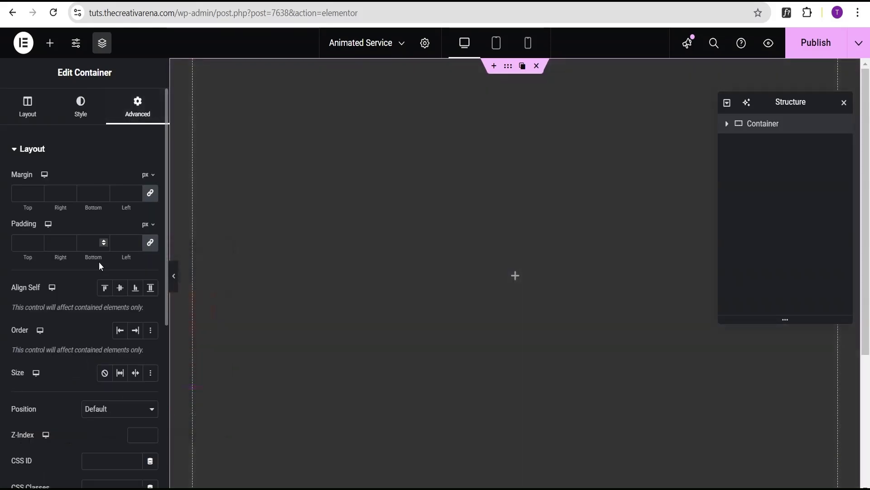
Pad the container 100 px top and bottom and 20 px left and right.
left_click(24, 241)
type("100")
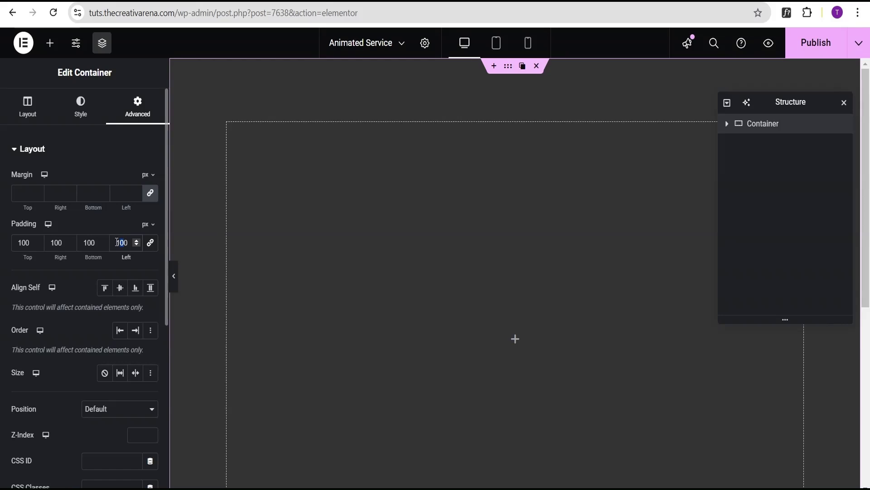
type("2")
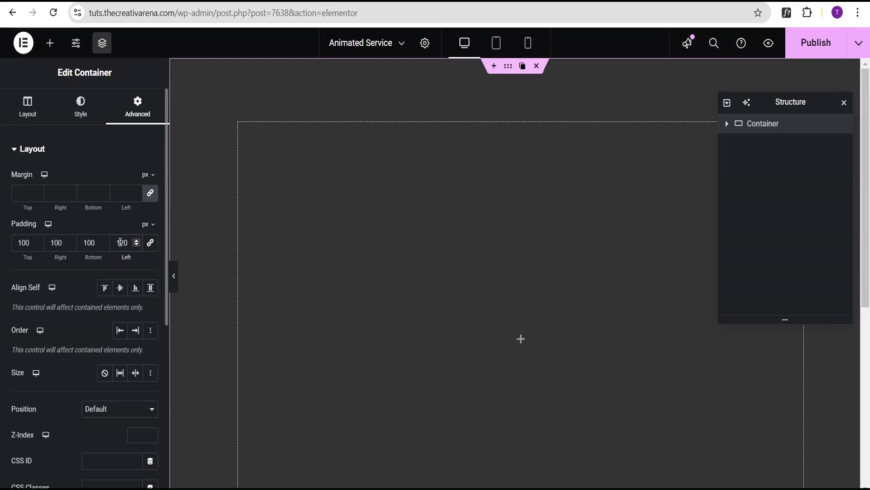
key("BackSpace")
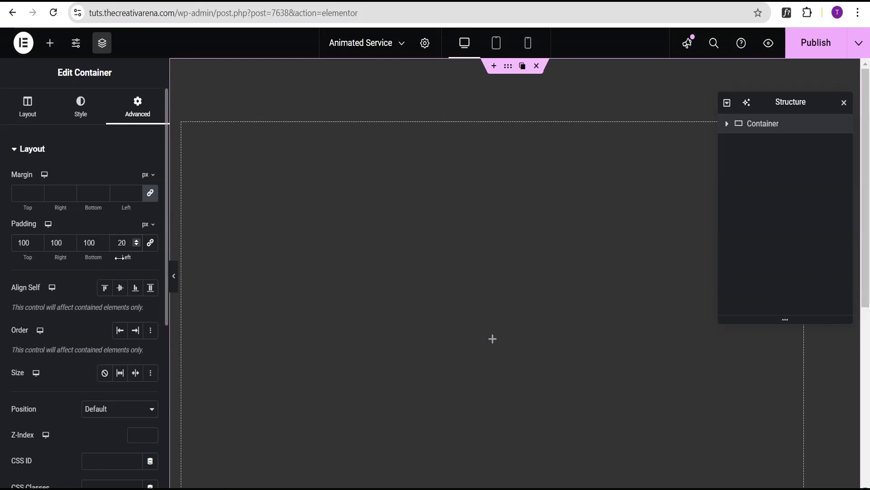
double_click(61, 242)
type("20")
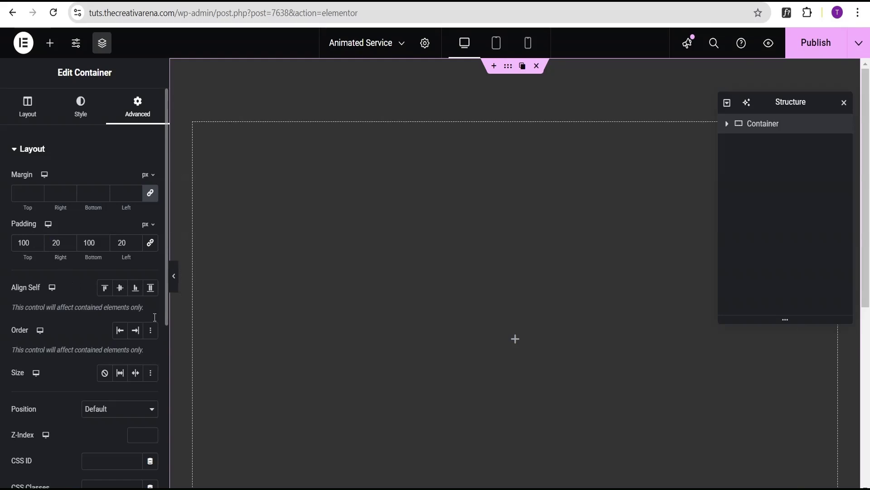
Rename the container to 'parent' in the Structure panel.
double_click(769, 125)
type("parent")
key("Return")
Add a new container inside parent and name it 'card'.
left_click(515, 341)
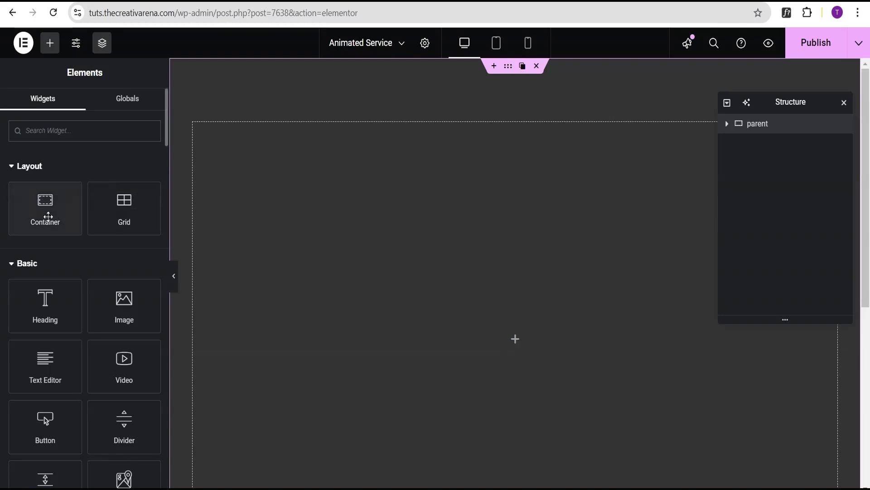
left_click(45, 216)
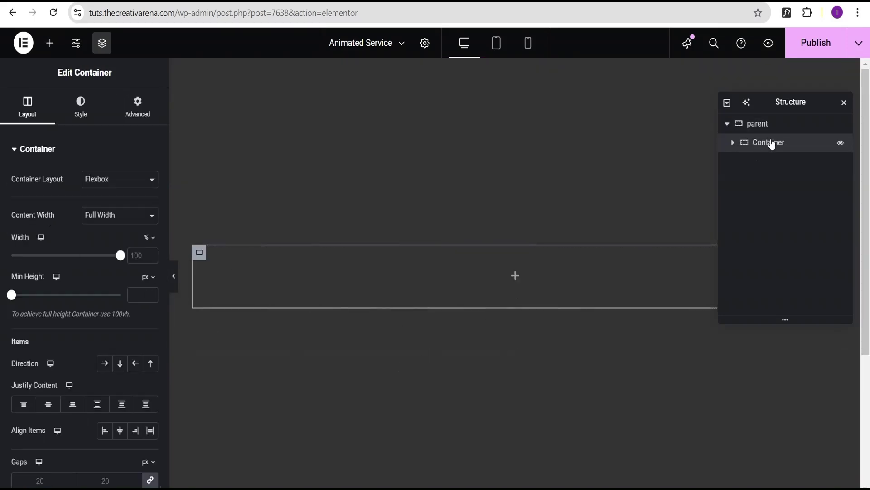
double_click(772, 143)
type("card")
key("Return")
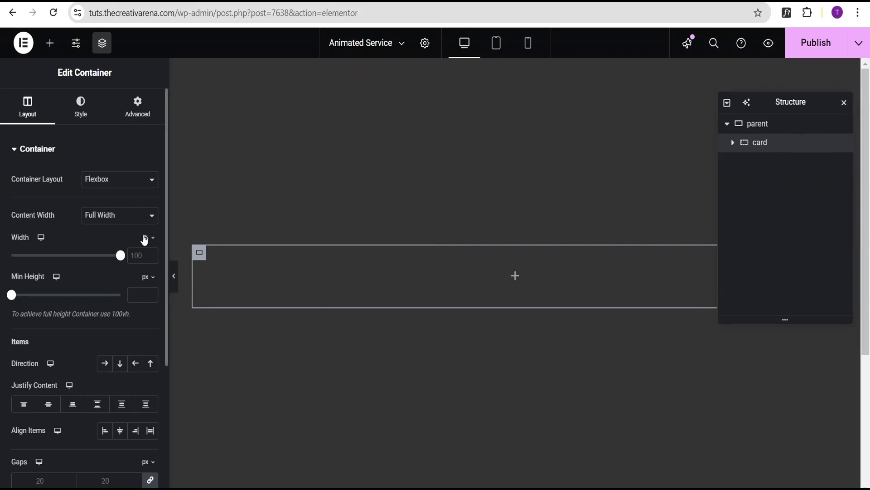
Set the card's width to 320 px and minimum height to 180.
left_click(149, 239)
left_click(145, 255)
left_click(140, 256)
type("320")
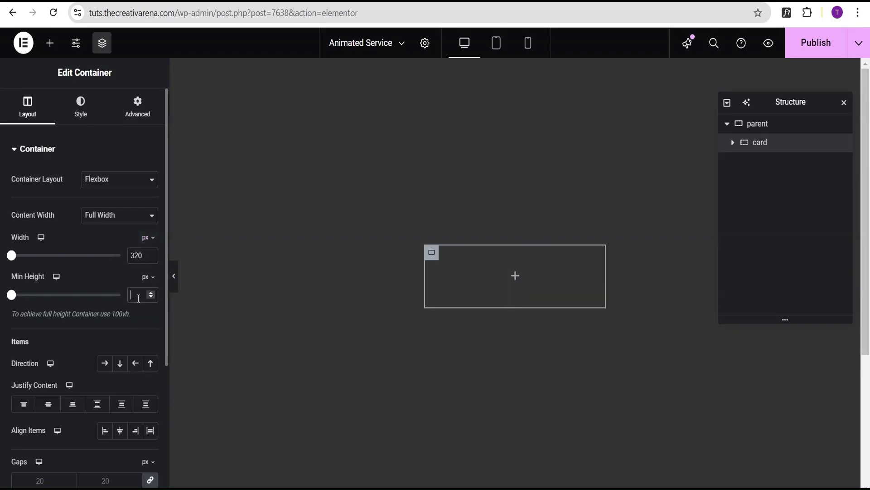
type("180")
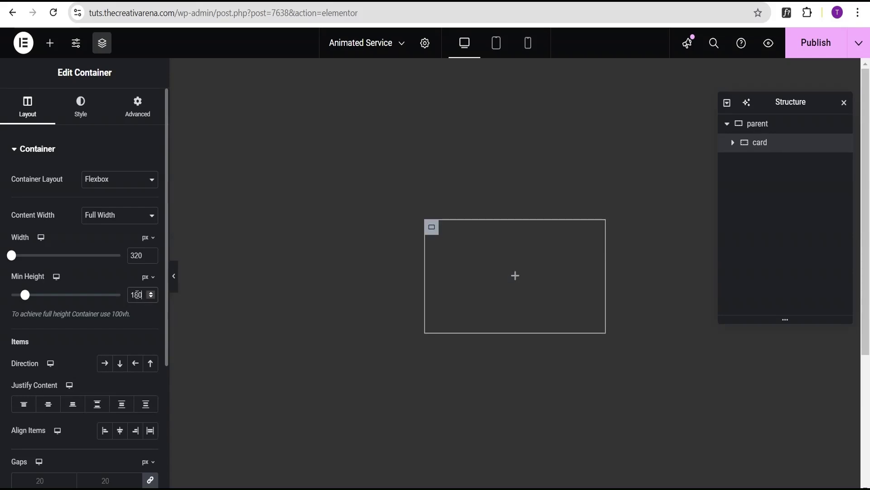
scroll(118, 317, "down", 2)
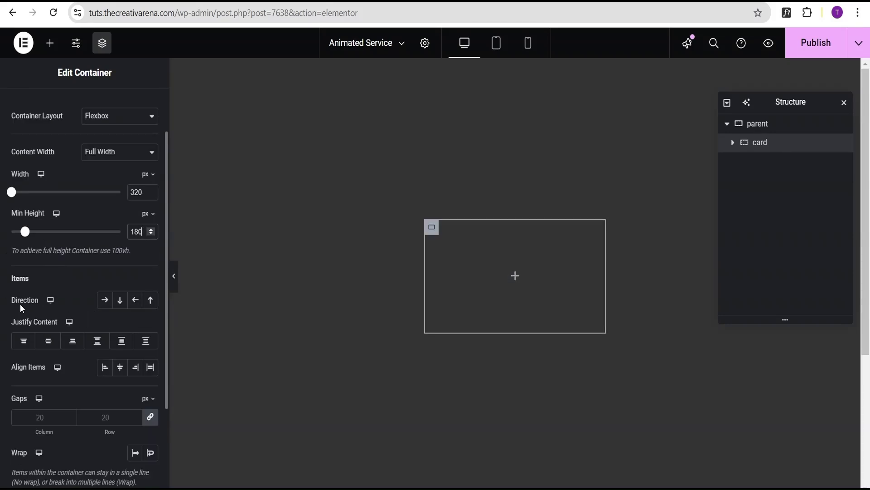
Set the card to column direction, centre items both ways, and set gaps to 0.
left_click(121, 301)
scroll(73, 351, "down", 3)
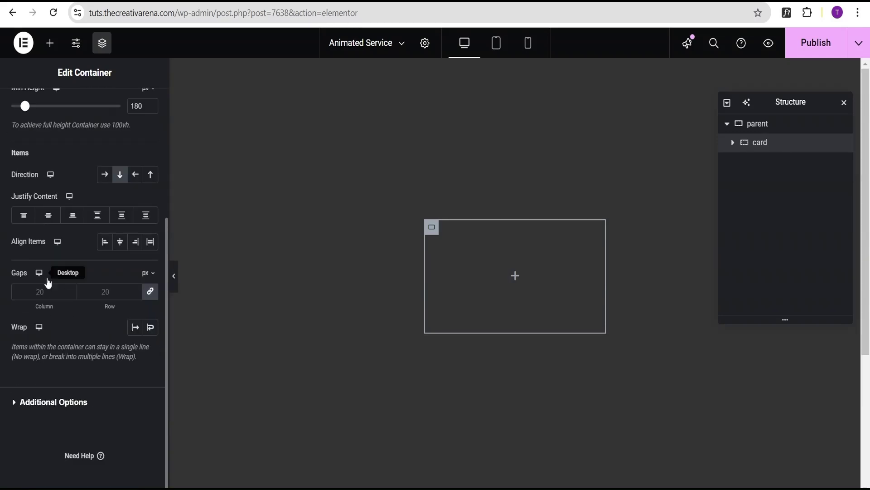
left_click(47, 218)
left_click(120, 242)
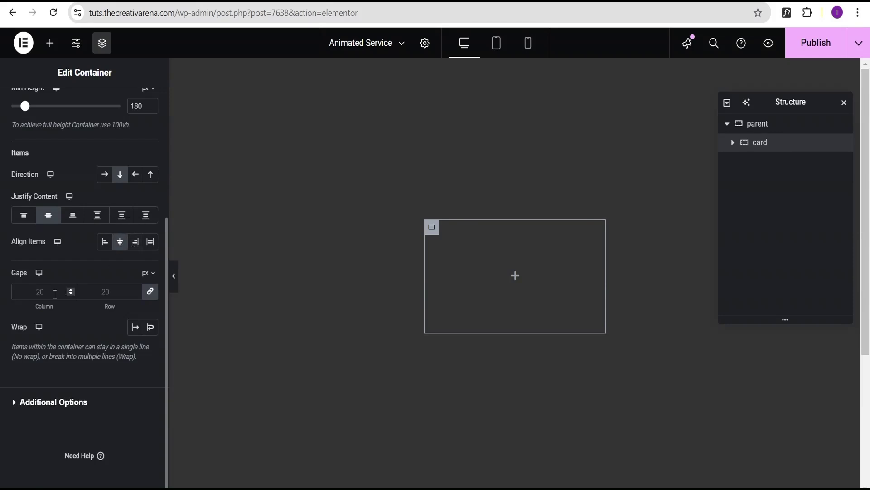
left_click(150, 291)
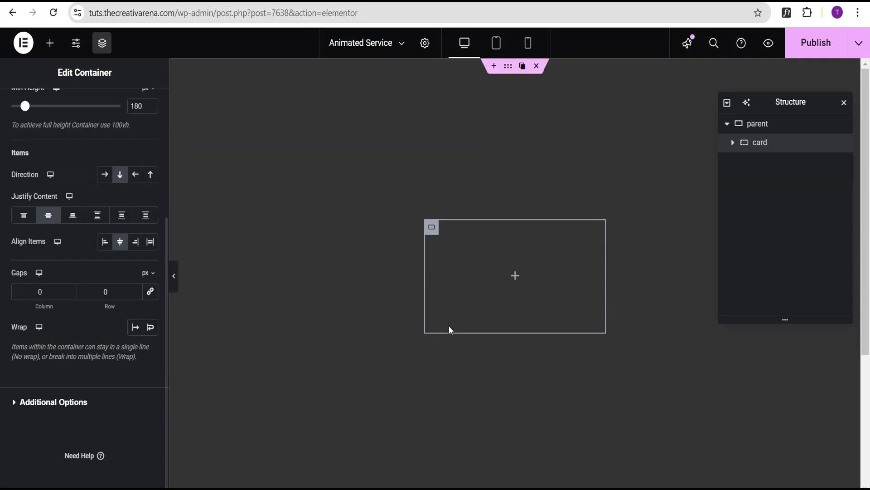
left_click(516, 277)
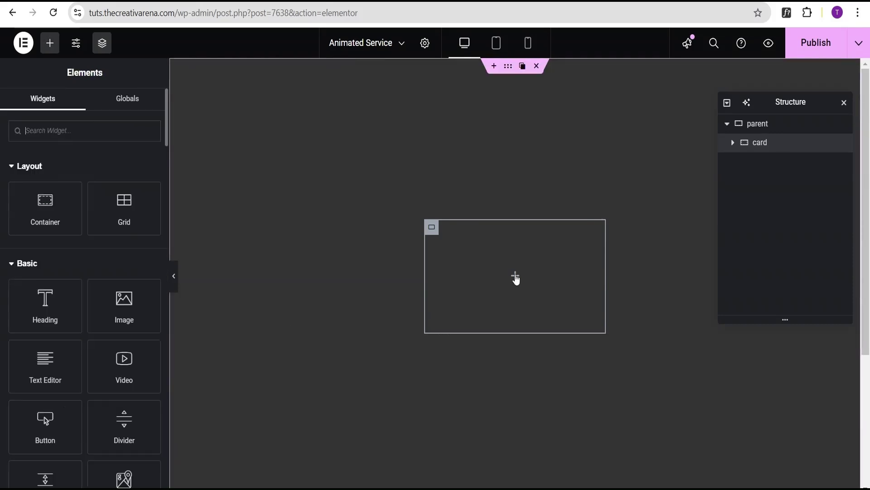
Add a container inside card and duplicate it twice to make three.
left_click(41, 210)
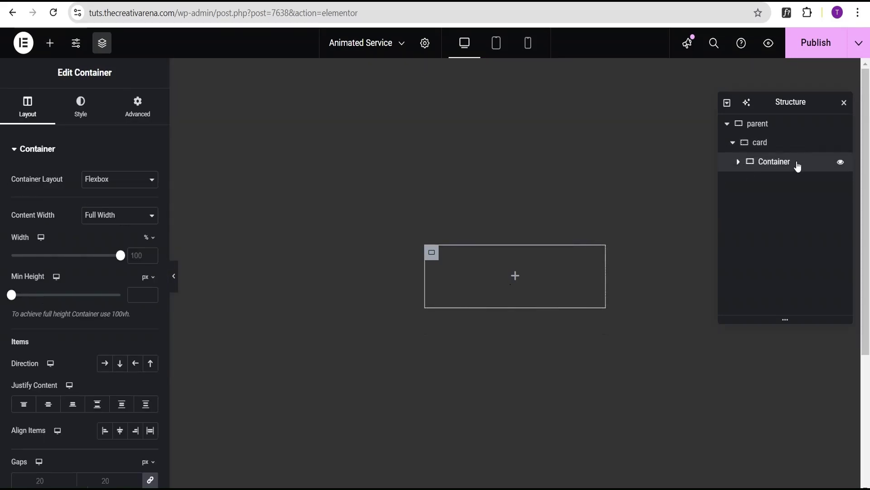
right_click(798, 167)
left_click(783, 206)
right_click(796, 182)
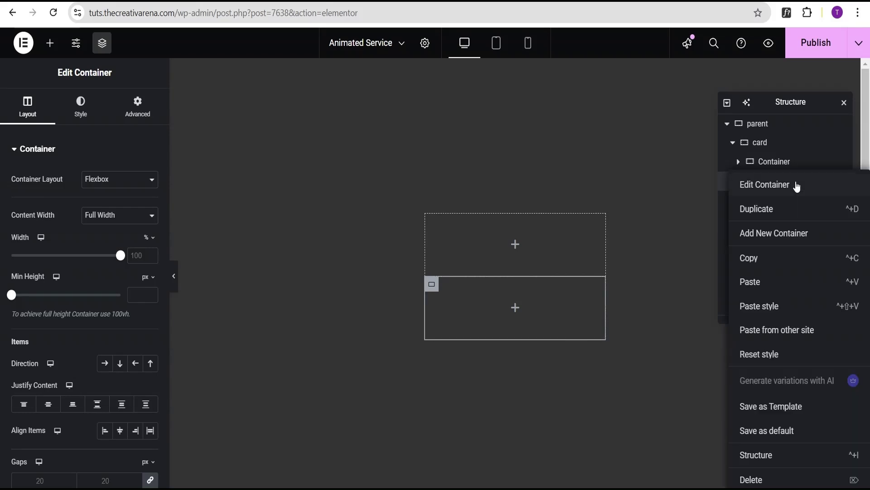
left_click(787, 211)
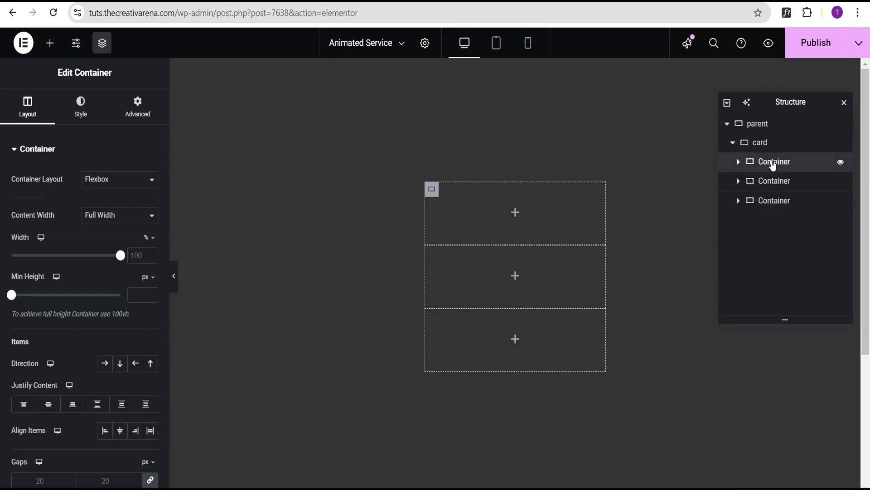
Rename the three child containers to lines, imagebox and content.
double_click(773, 163)
type("lines")
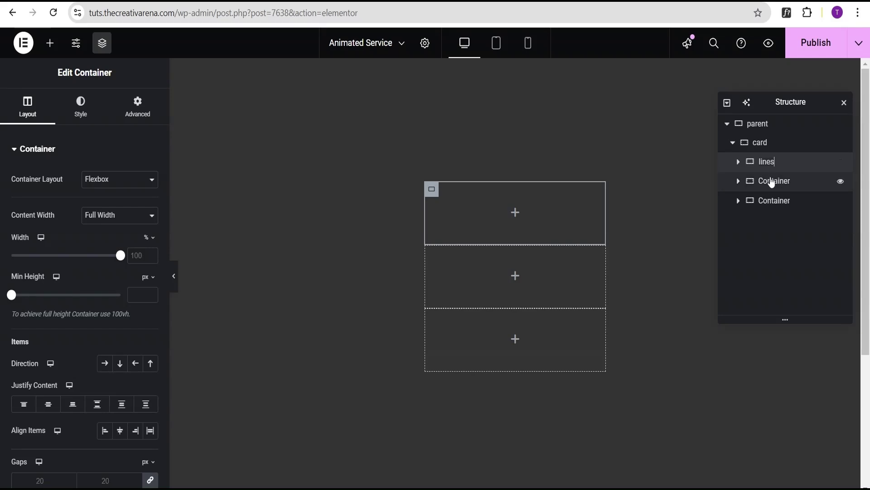
double_click(771, 182)
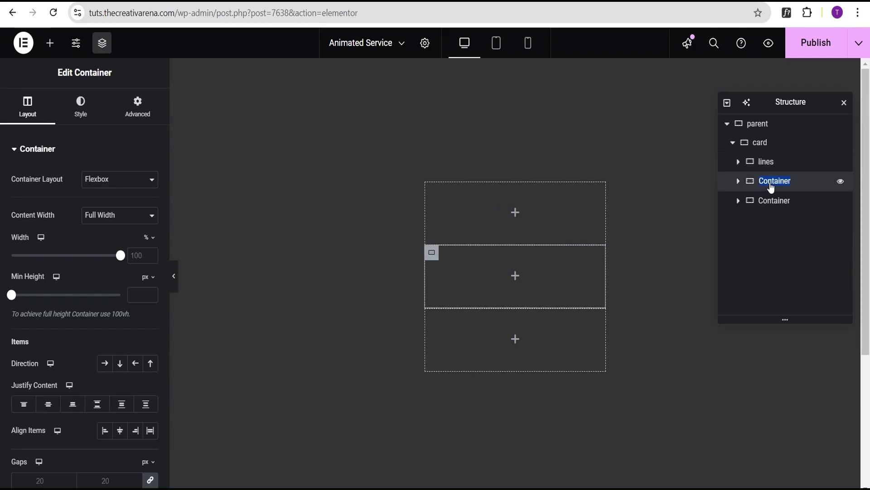
type("imagebox")
left_click(782, 205)
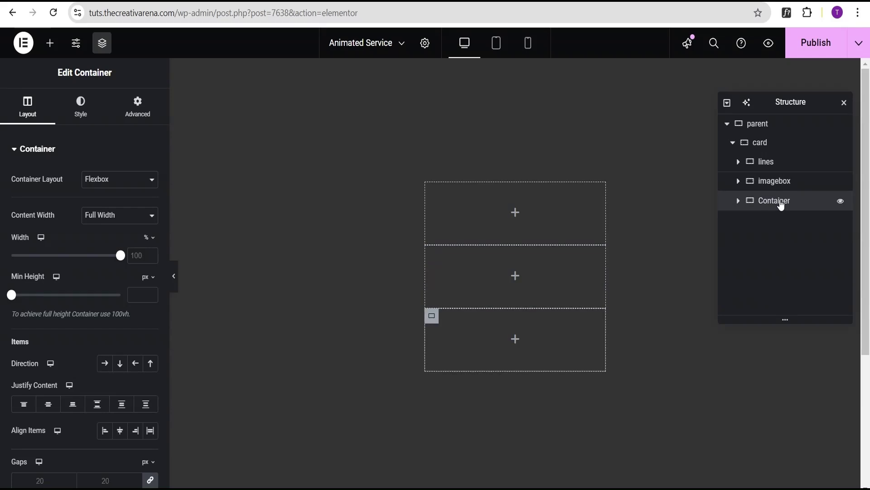
double_click(778, 204)
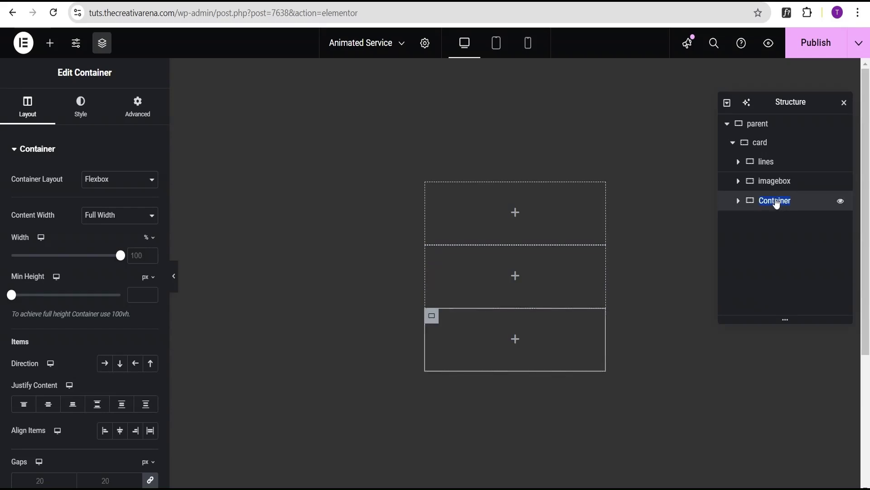
type("content")
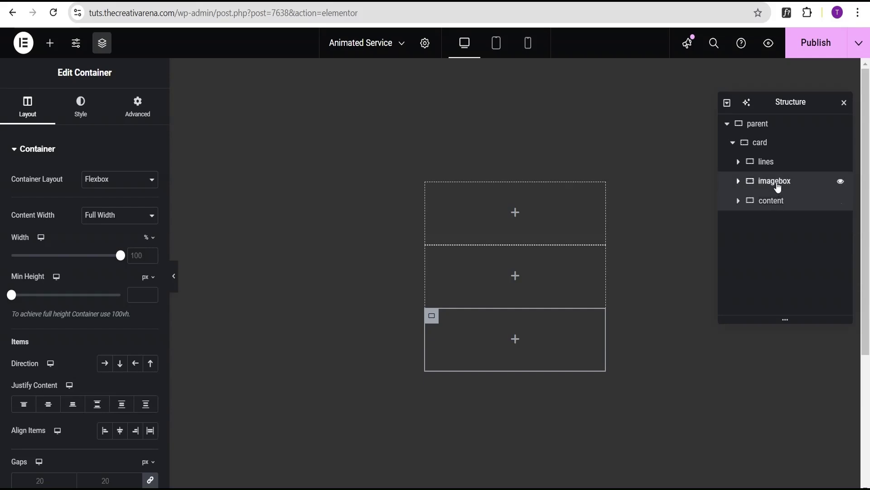
key("Return")
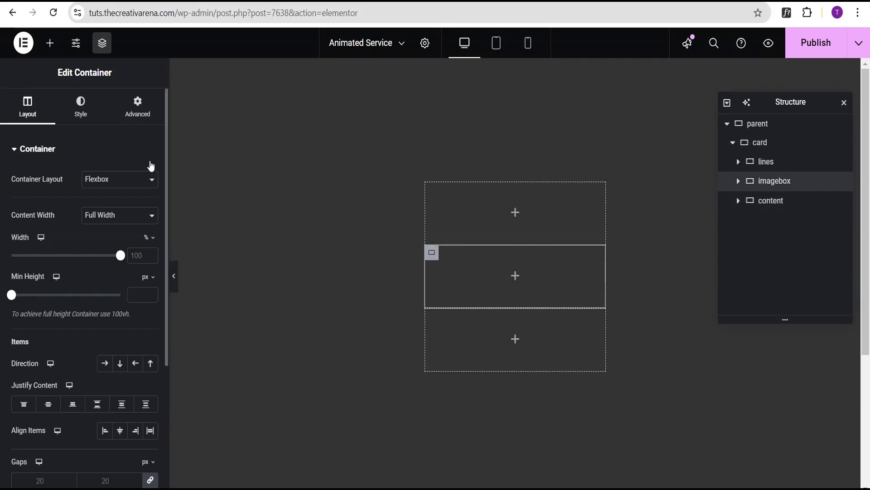
left_click(50, 42)
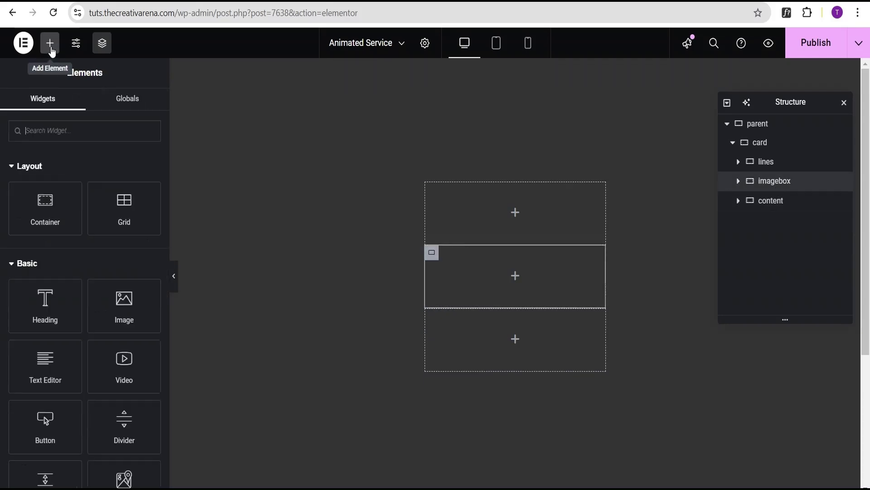
Insert the ux-design UI/UX image from the Media Library into imagebox.
left_click(124, 310)
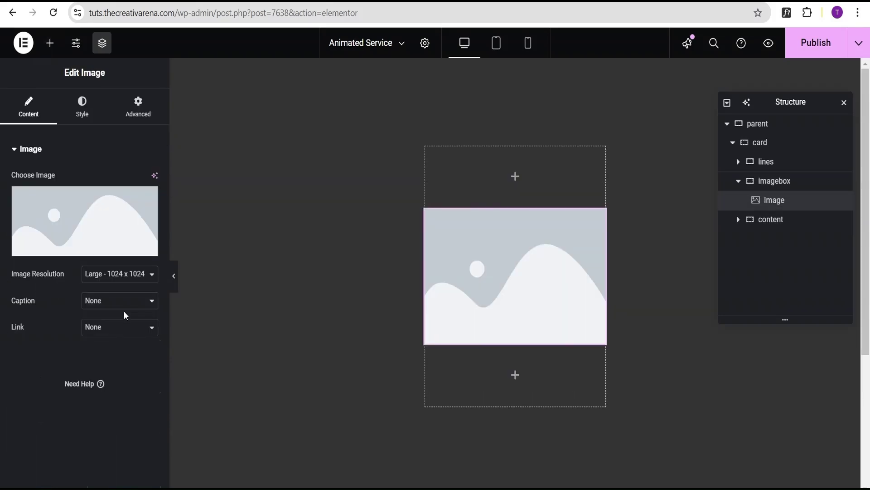
left_click(93, 218)
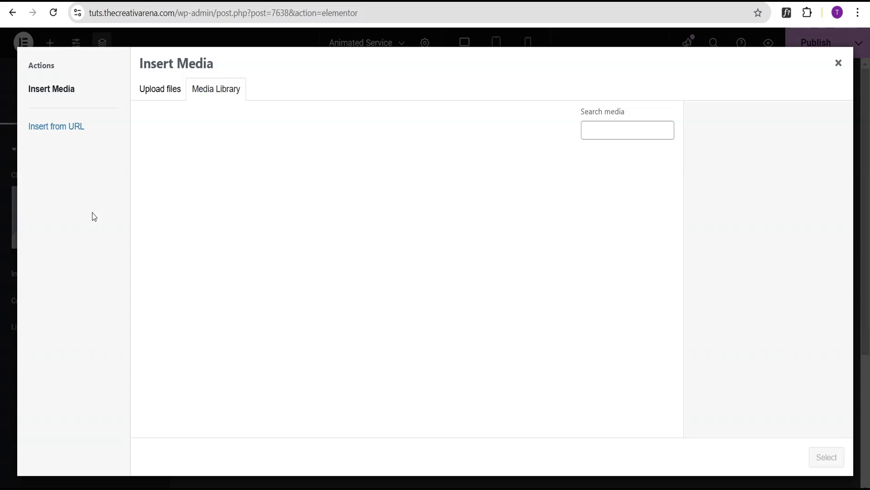
left_click(171, 202)
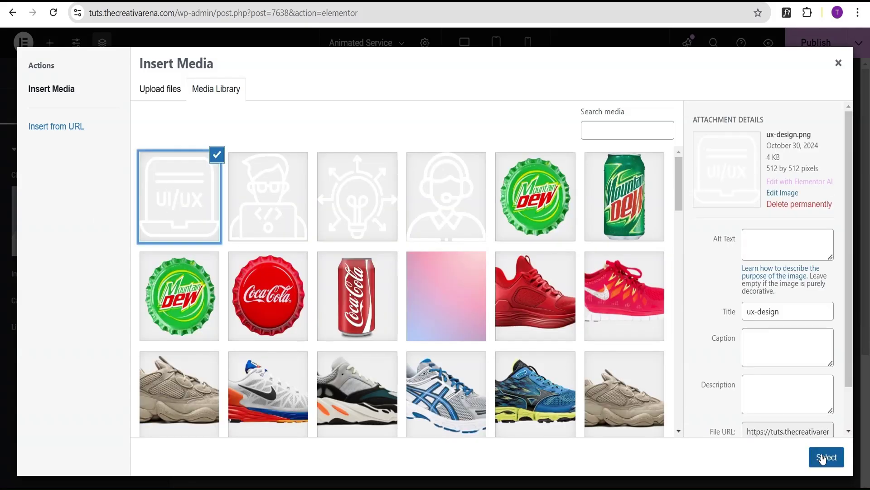
left_click(822, 458)
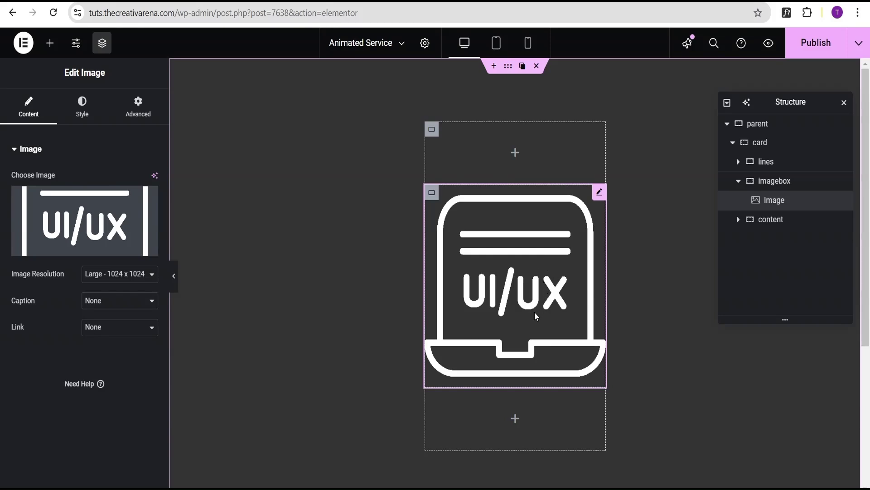
key("ctrl+Tab")
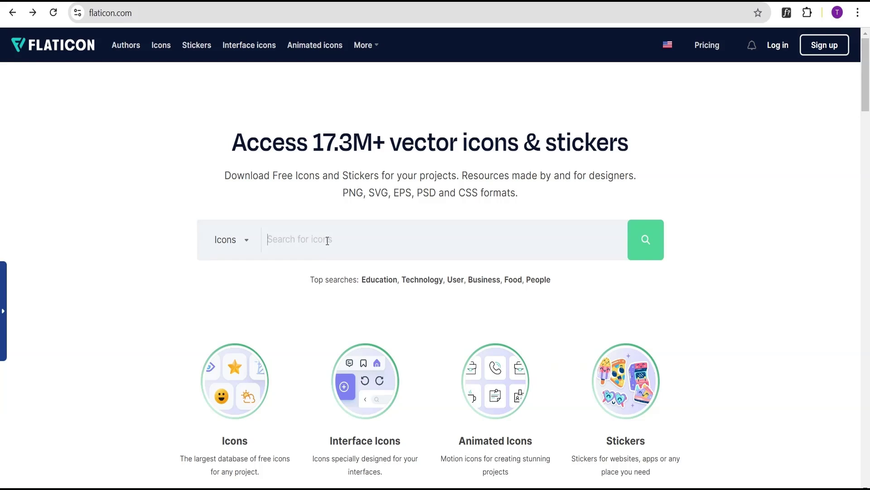
Search Flaticon for 'design' icons and browse the results.
type("design")
left_click(648, 241)
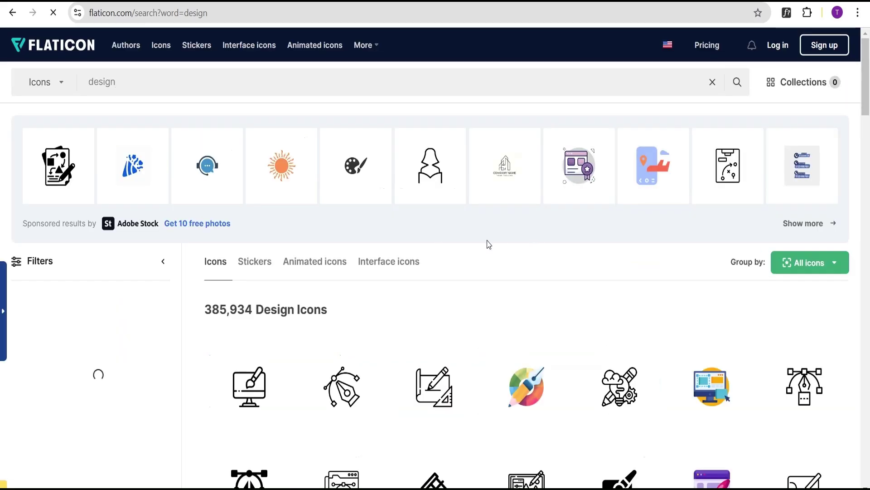
scroll(519, 227, "down", 10)
scroll(522, 226, "down", 3)
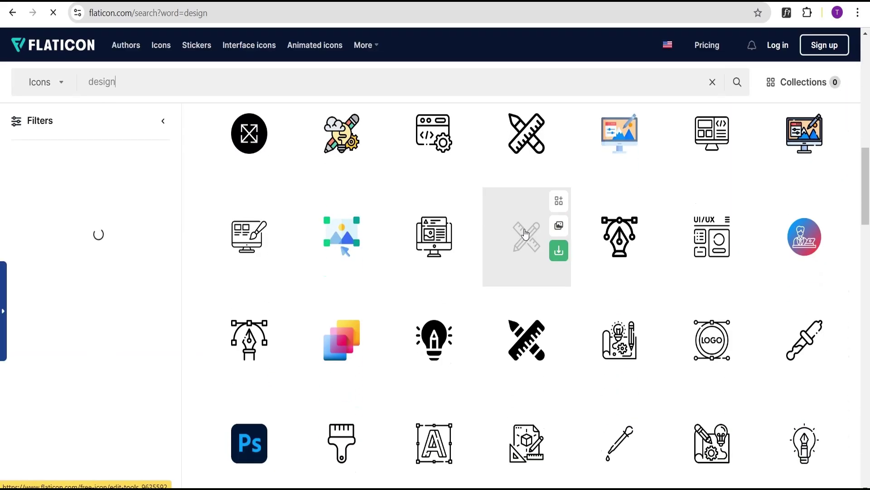
scroll(632, 229, "down", 8)
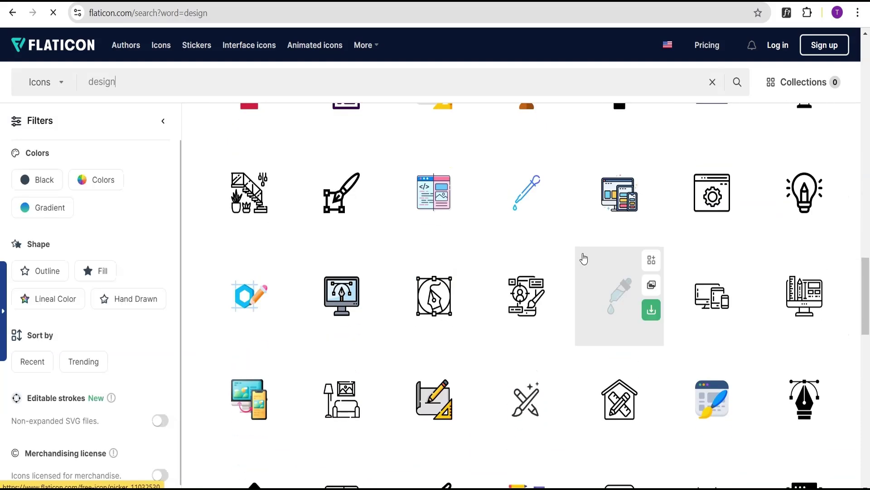
scroll(632, 264, "down", 4)
scroll(633, 264, "down", 3)
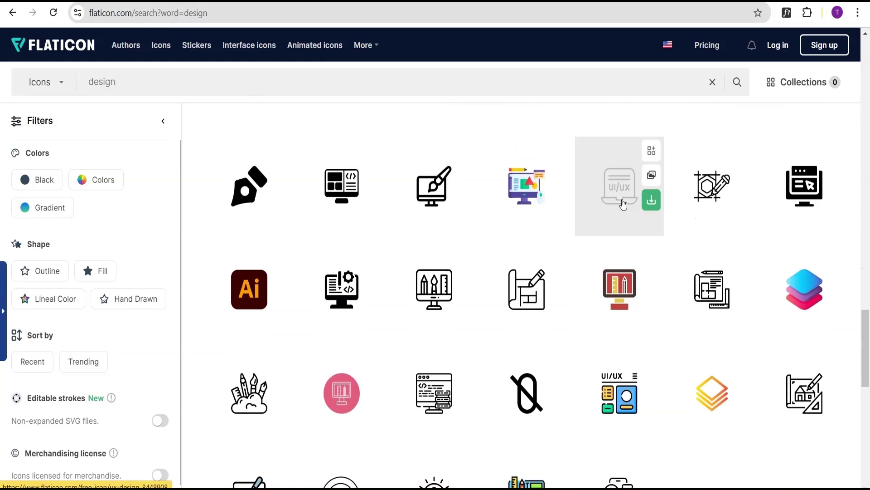
Download the UI/UX laptop icon as a free PNG, ux-design.png.
left_click(652, 203)
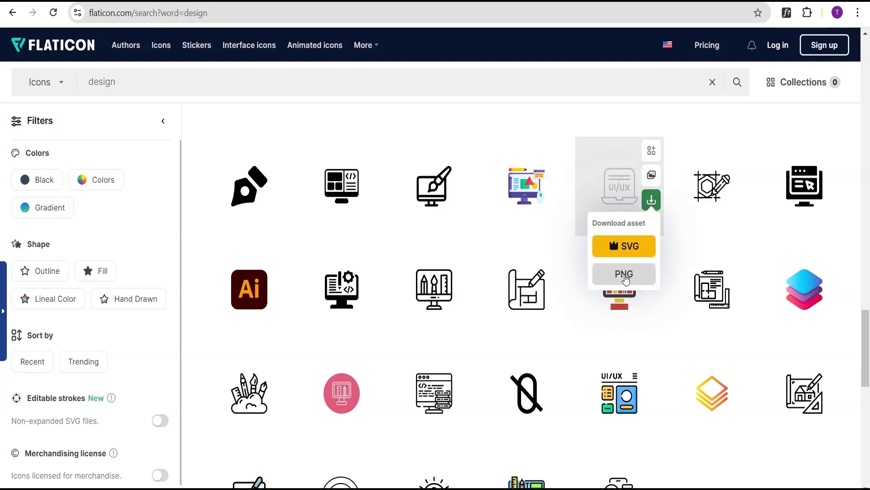
left_click(624, 278)
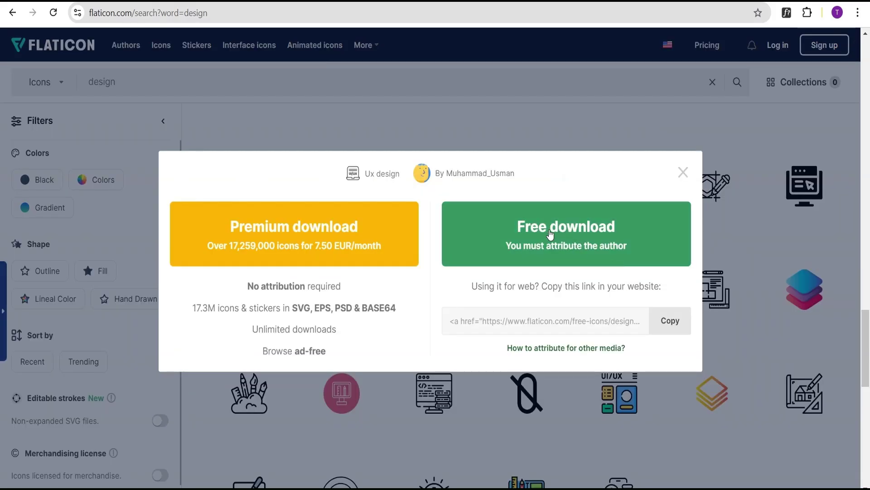
left_click(567, 237)
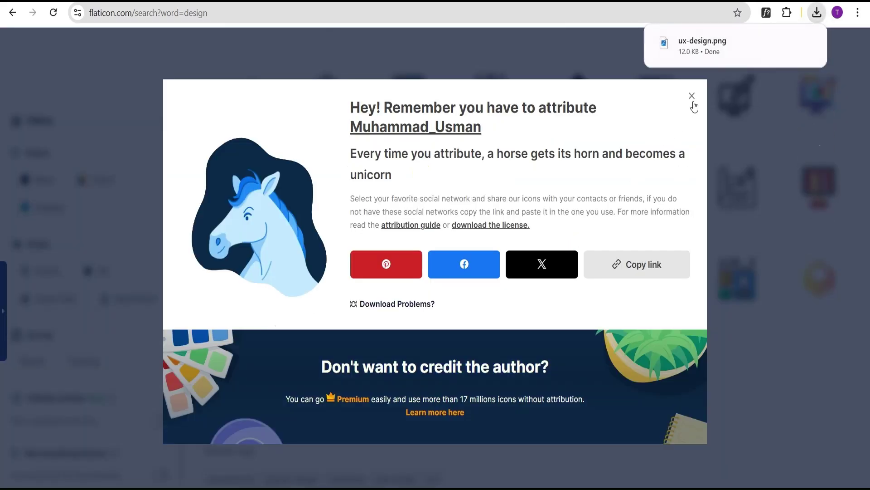
left_click(691, 97)
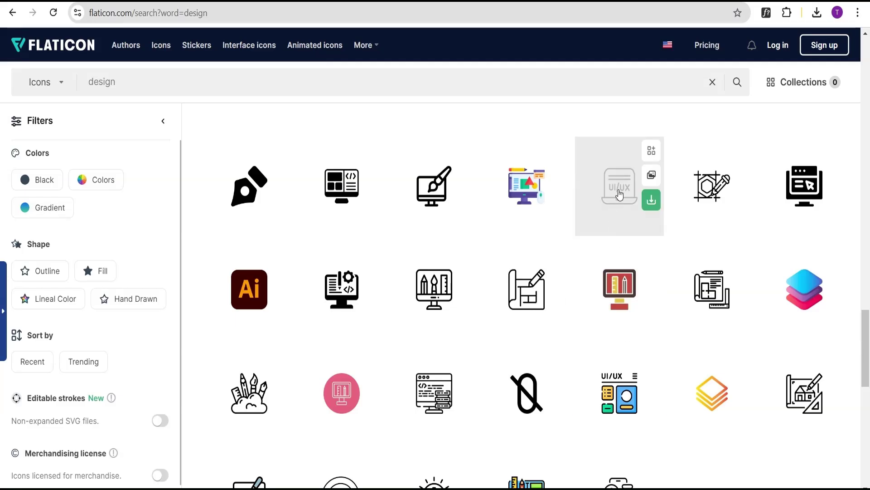
left_click(651, 200)
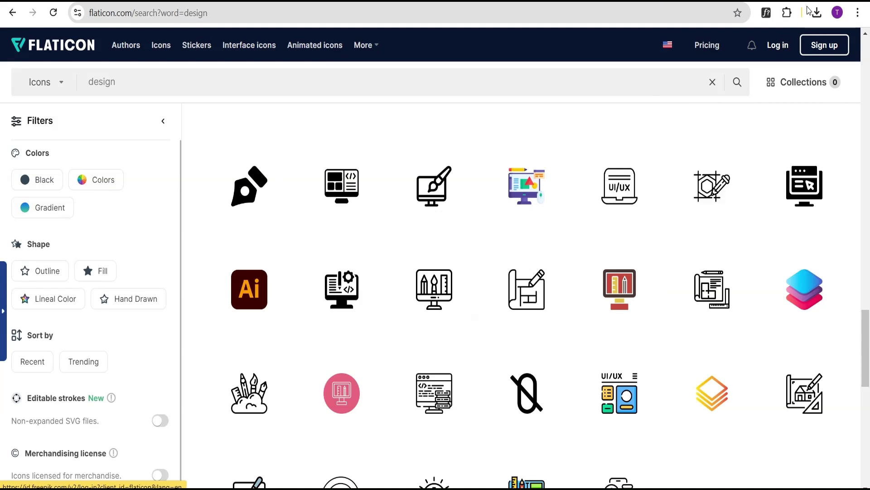
Load ux-design.png into Photoshop and paint every black shape white.
left_click_drag(729, 74, 257, 18)
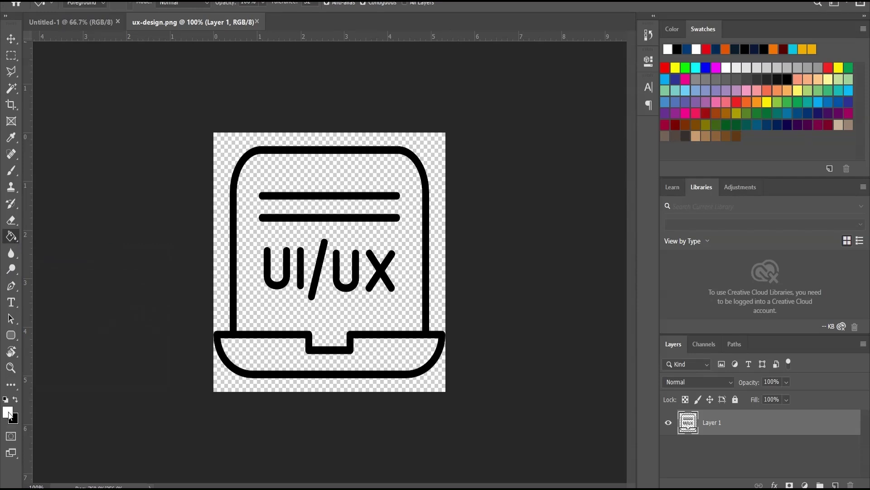
left_click(8, 414)
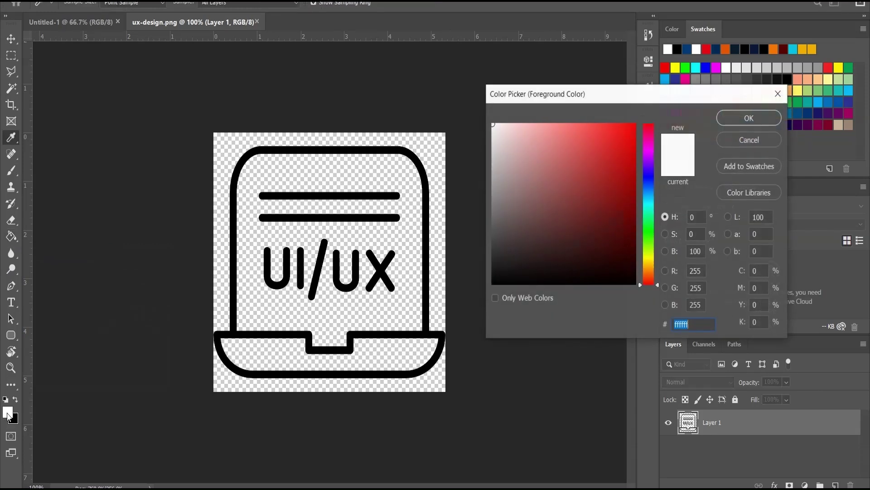
left_click(749, 140)
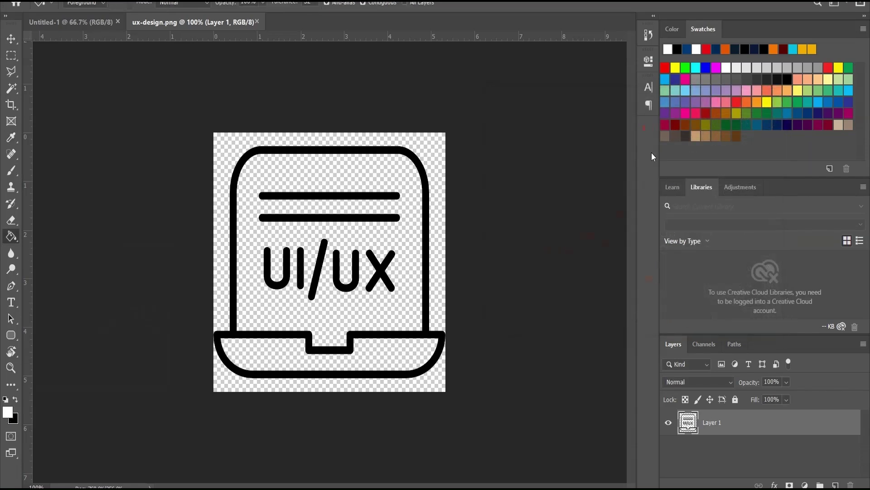
left_click(388, 277)
left_click(325, 249)
left_click(299, 270)
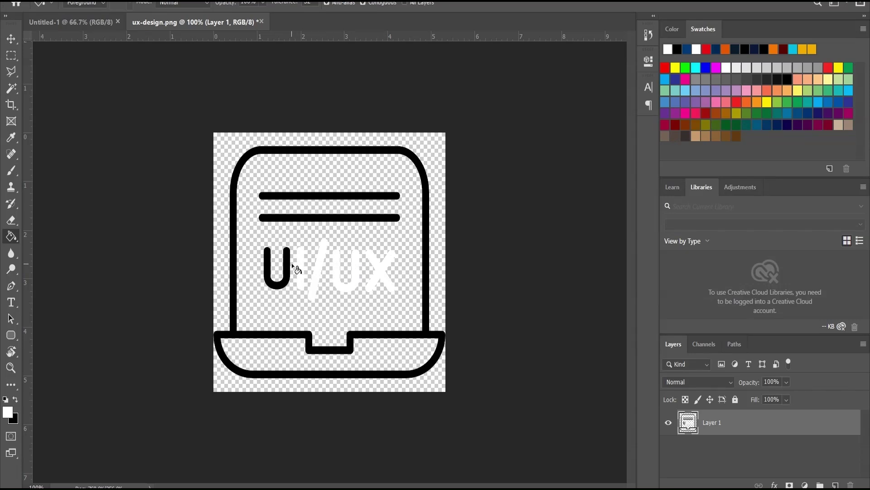
left_click(288, 266)
left_click(297, 219)
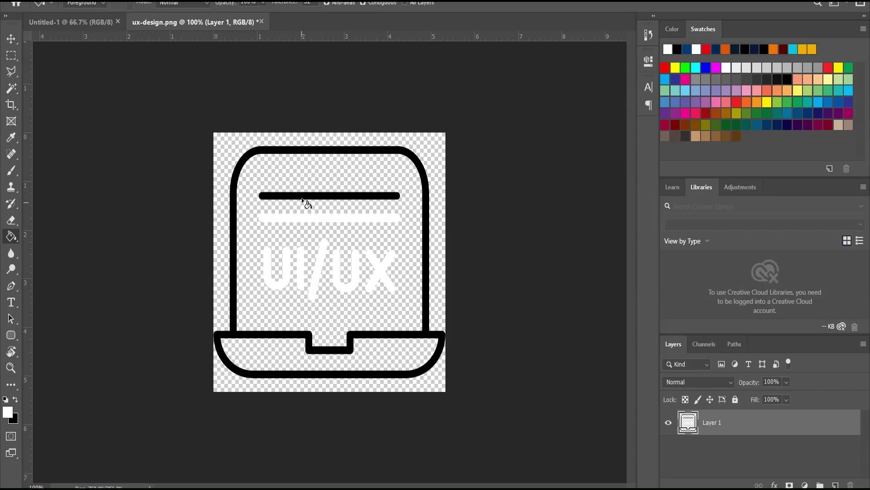
left_click(303, 197)
left_click(431, 308)
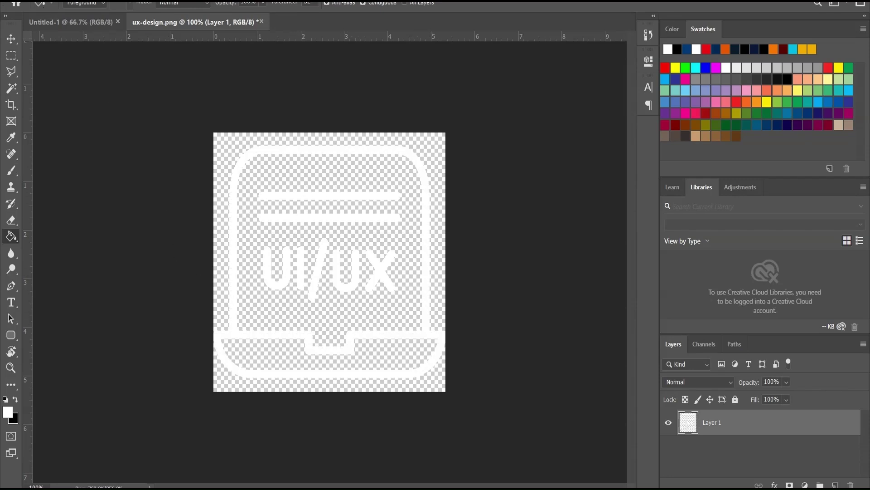
Quick Export the white icon as a PNG.
left_click(28, 1)
mouse_move(123, 148)
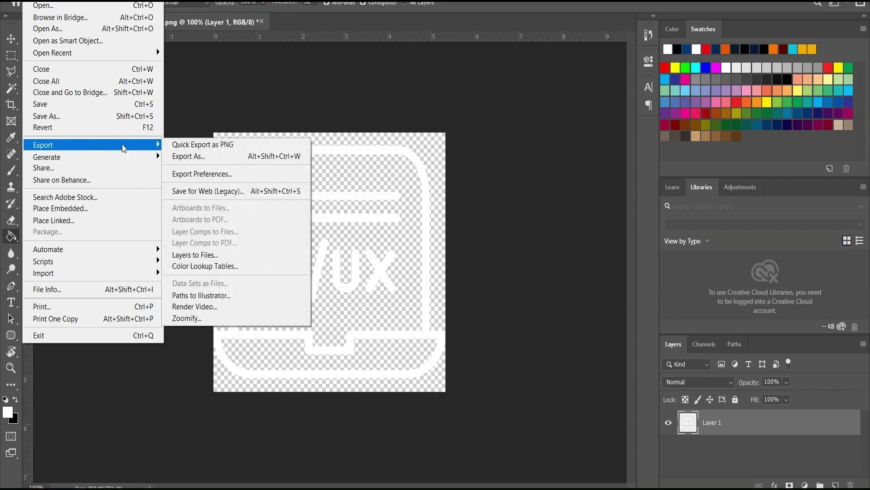
left_click(194, 146)
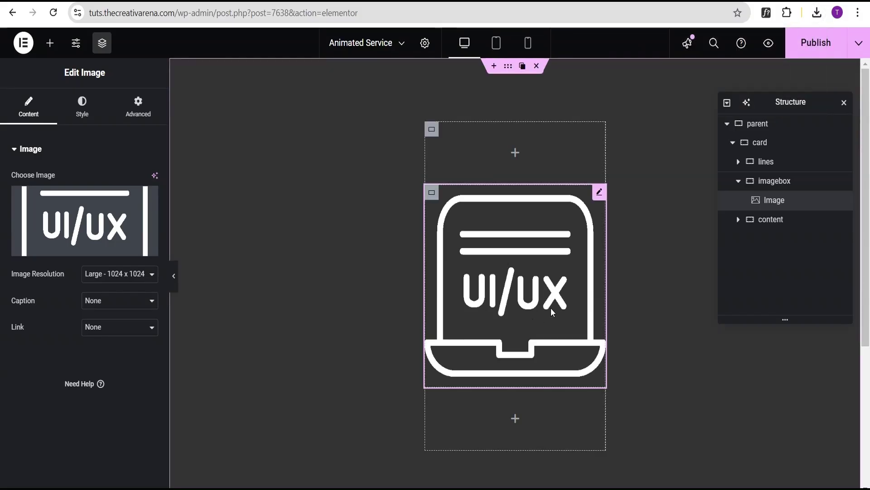
Centre the content container's items and add a child container named 'details'.
left_click(770, 221)
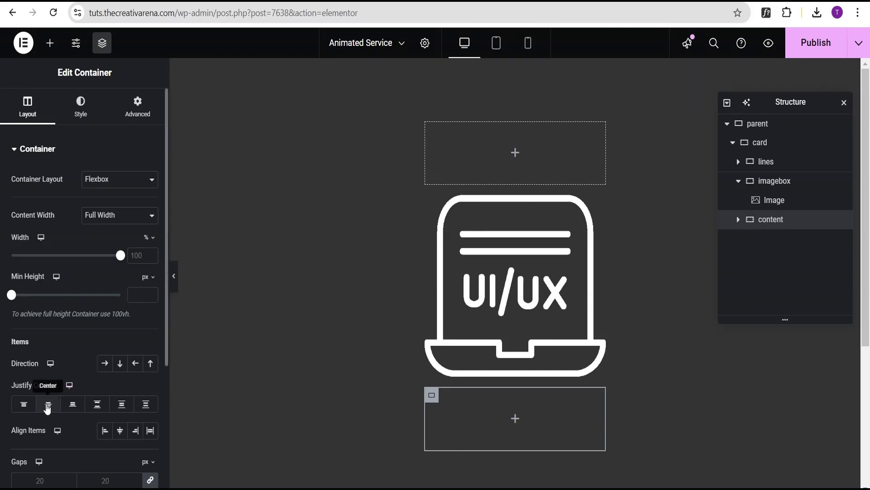
left_click(47, 408)
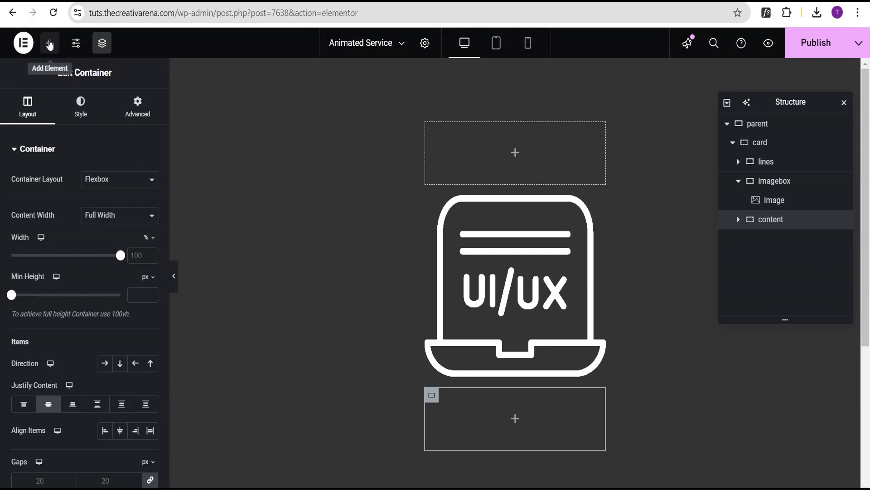
left_click(49, 44)
left_click(45, 214)
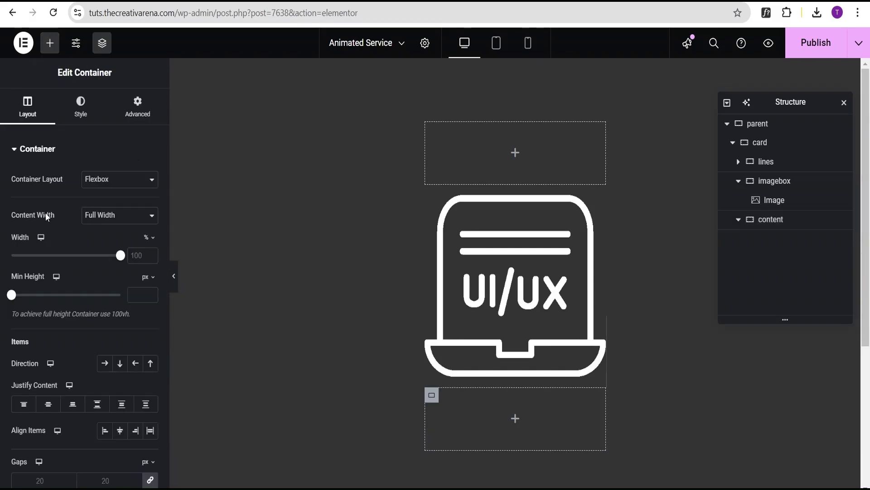
double_click(784, 241)
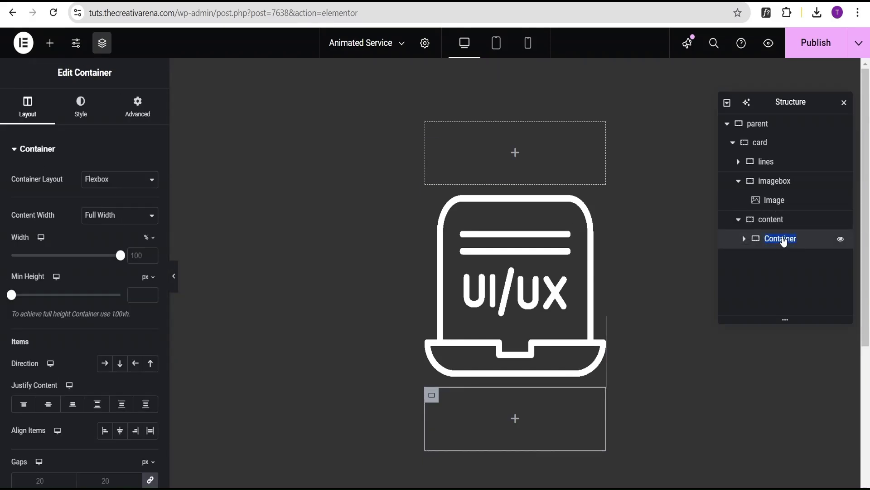
type("details")
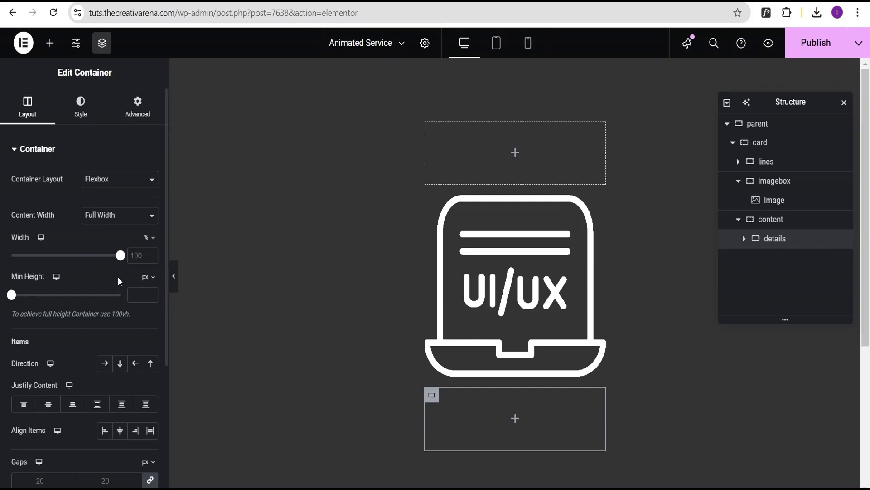
Set the details container's gaps to 5 px linked and align its items center.
scroll(72, 288, "down", 3)
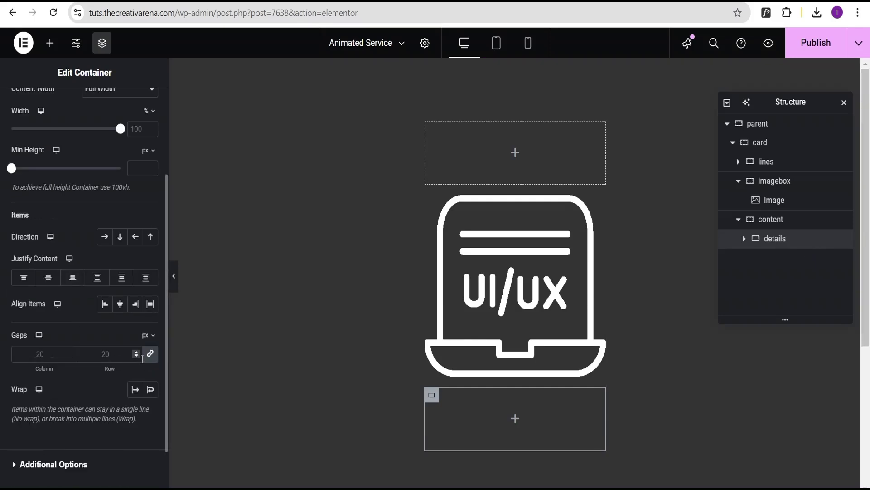
left_click(150, 355)
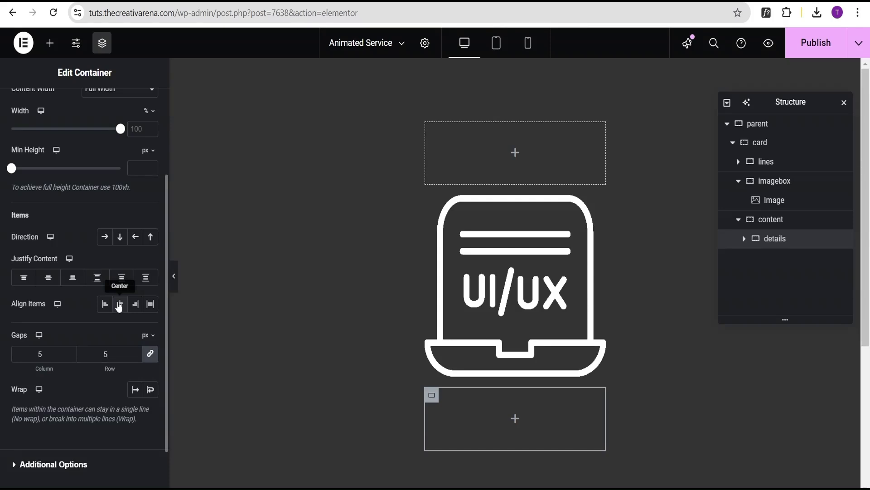
left_click(120, 307)
scroll(84, 322, "up", 3)
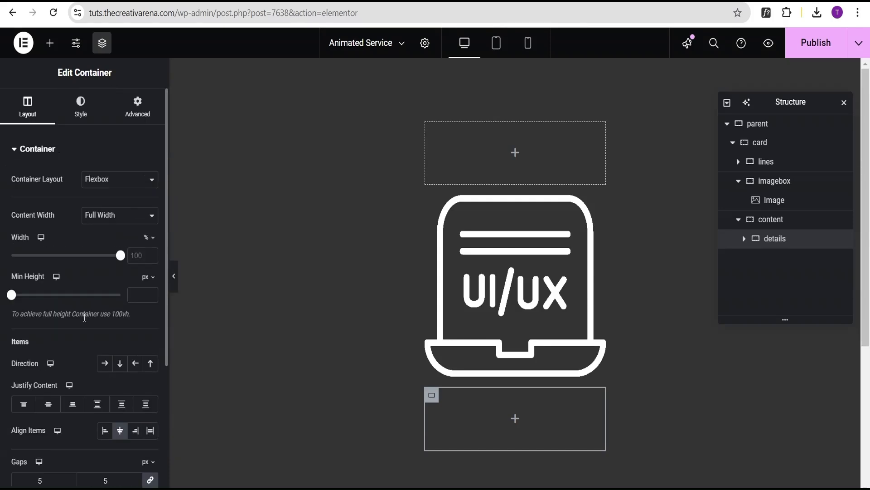
Place a Heading widget in details with the title 'Design'.
left_click(50, 43)
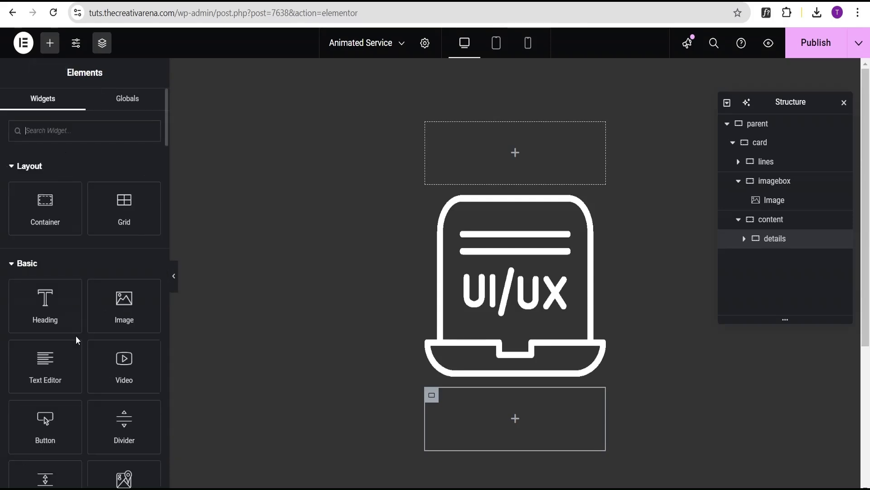
left_click_drag(43, 303, 521, 410)
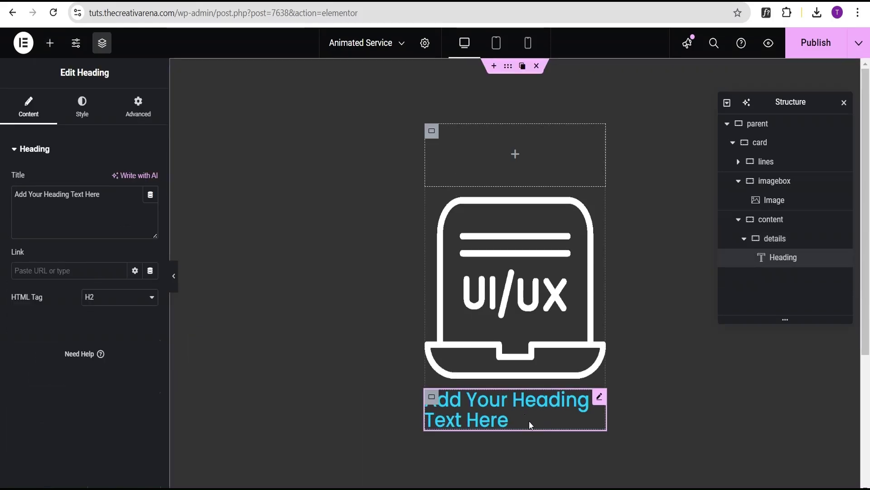
left_click_drag(101, 201, 6, 204)
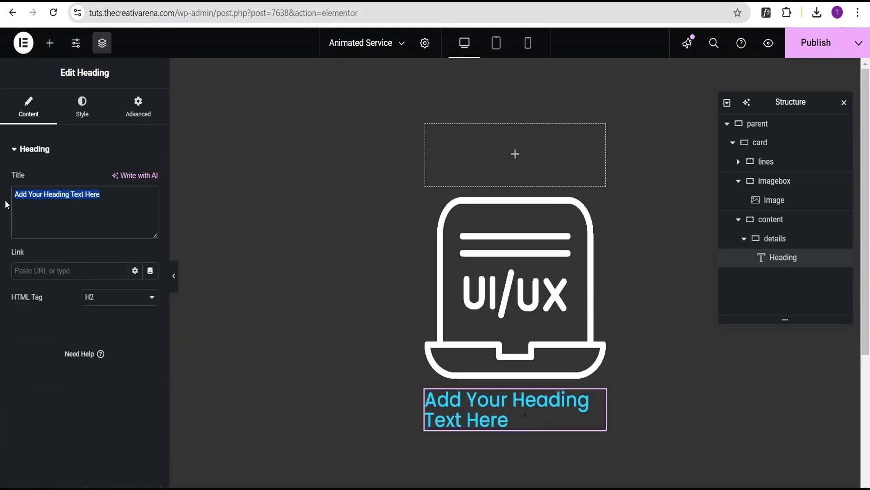
type("Design")
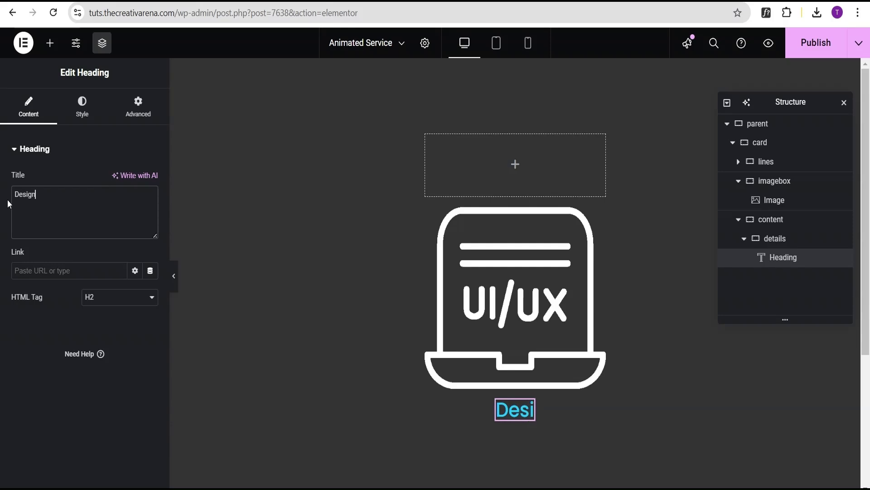
Set the heading's text colour to #5dff71 green.
left_click(82, 114)
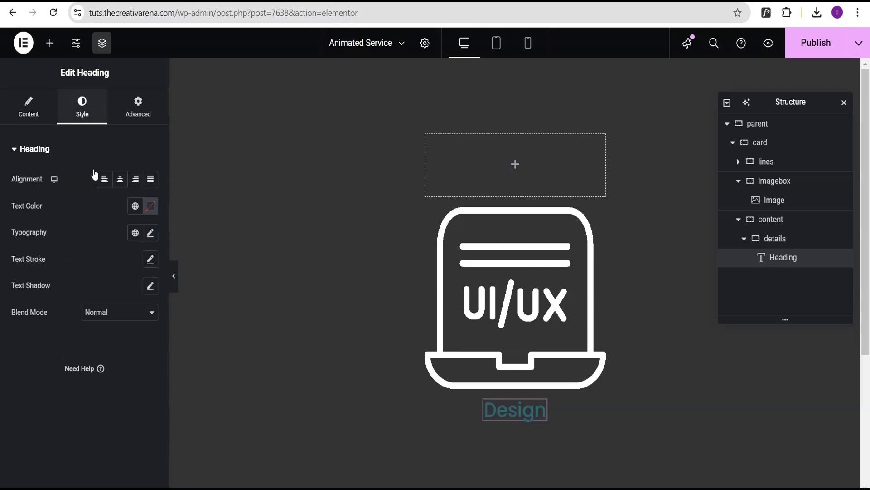
left_click(151, 208)
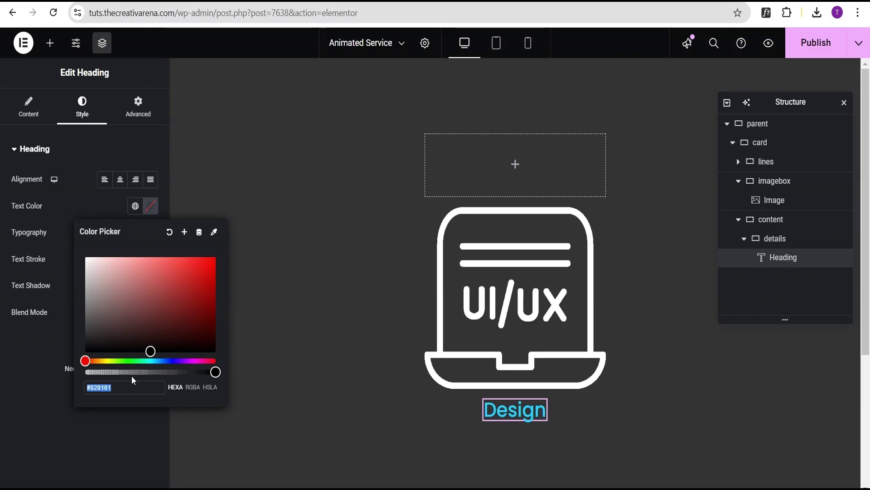
type("#5dff")
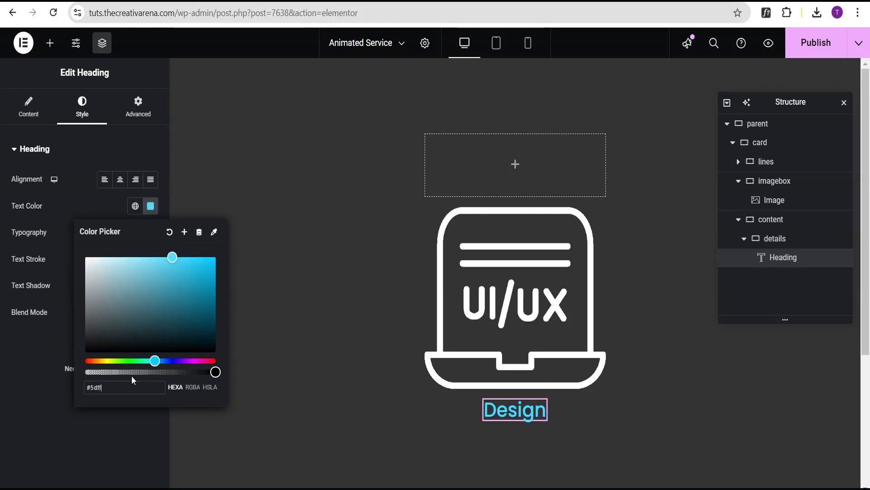
type("71")
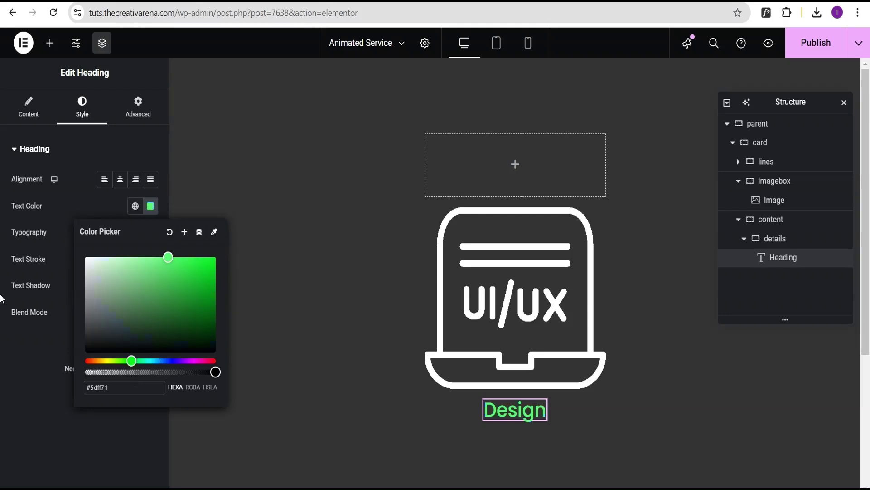
key("ctrl+a")
key("ctrl+c")
left_click(69, 427)
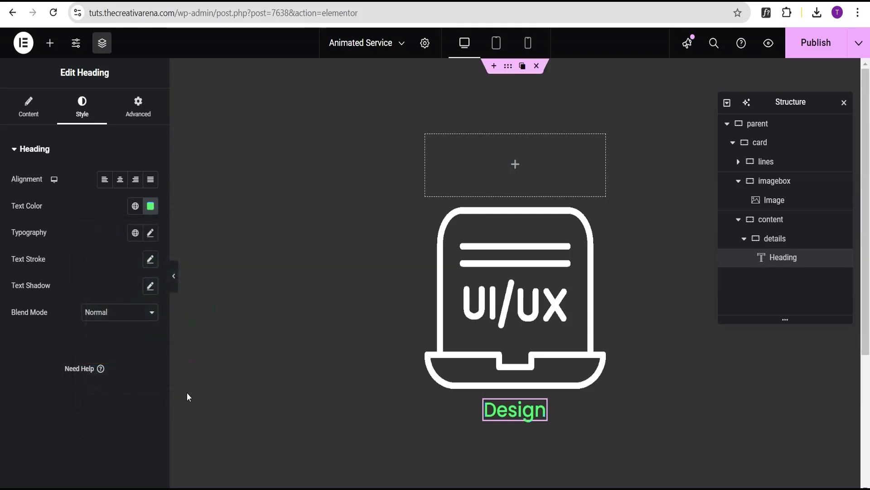
Set the heading typography to 1.6 em size and 1.2 em line height.
left_click(151, 233)
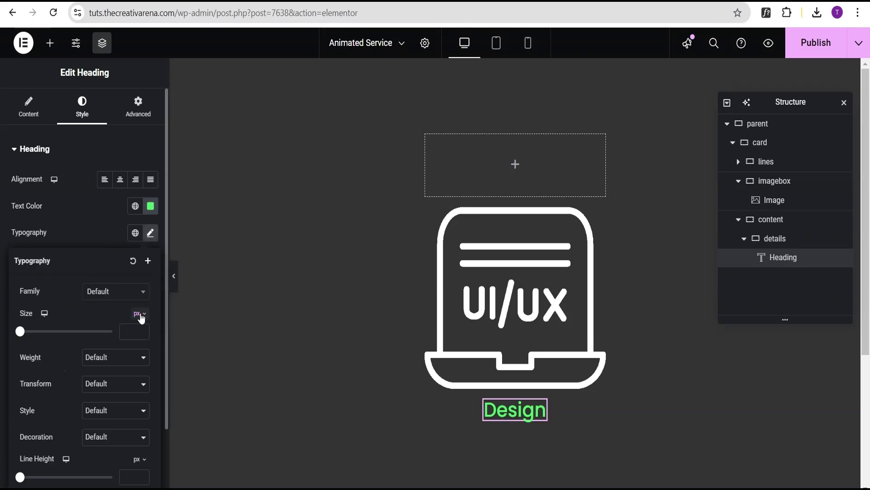
left_click(141, 315)
left_click(135, 332)
type("1.6")
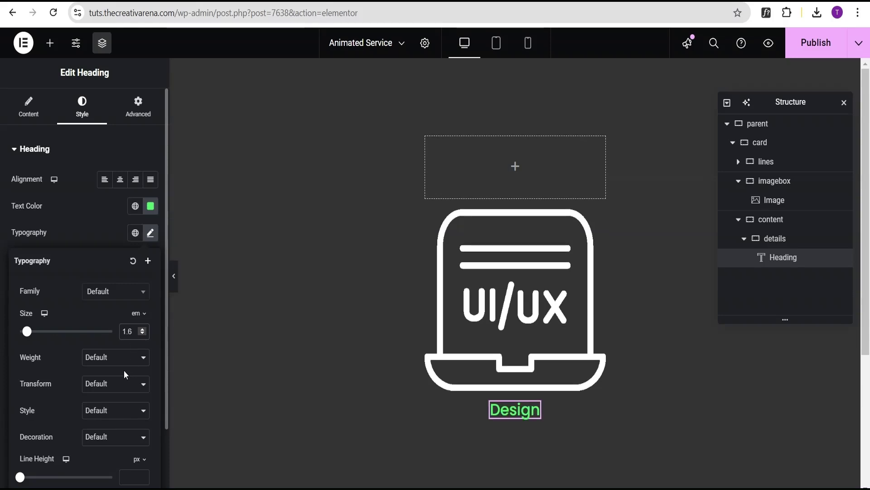
scroll(83, 432, "down", 2)
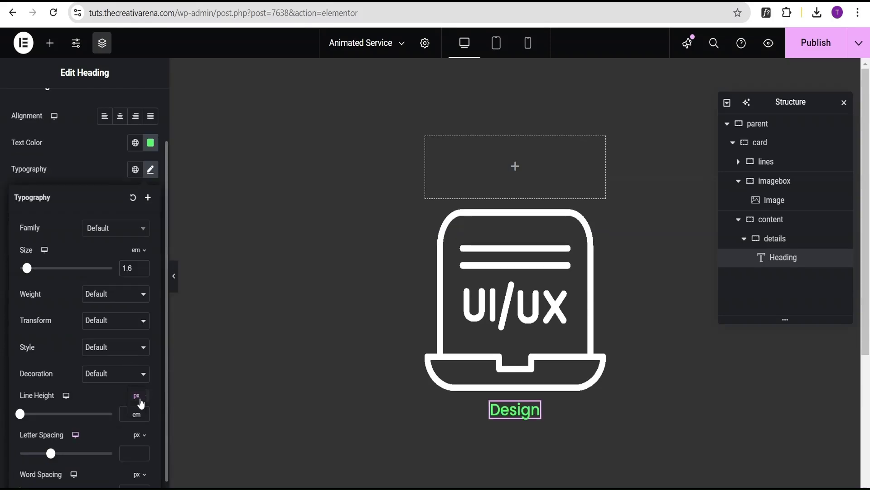
left_click(140, 401)
left_click(137, 415)
left_click(133, 411)
type("1.2")
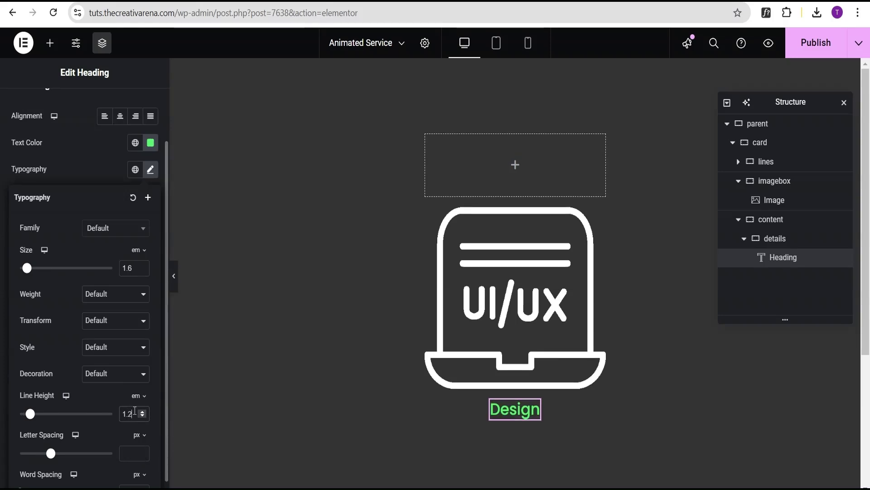
left_click(92, 170)
Add a Text Editor paragraph under the Design heading with white #FFFFFF text.
left_click(49, 42)
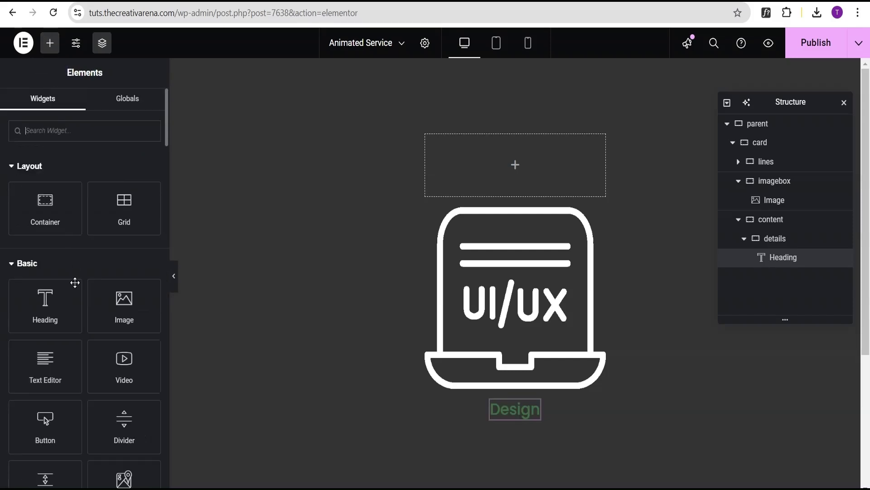
left_click_drag(45, 377, 524, 412)
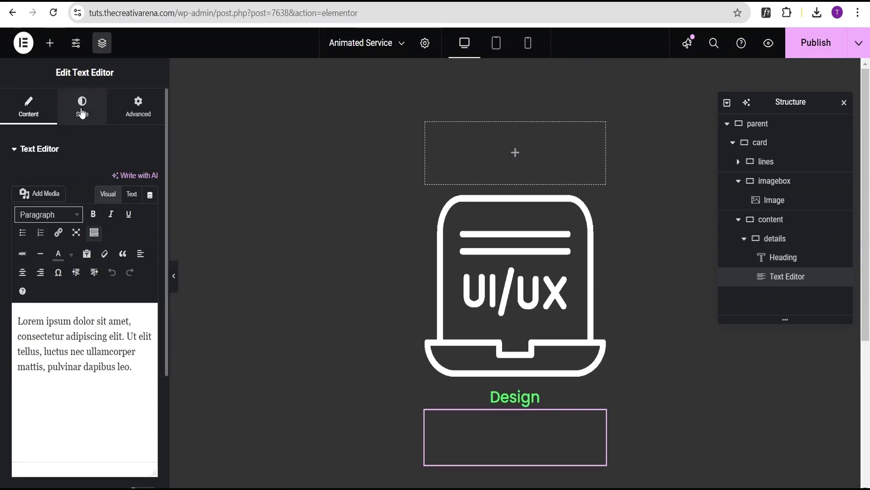
left_click(82, 113)
left_click(151, 206)
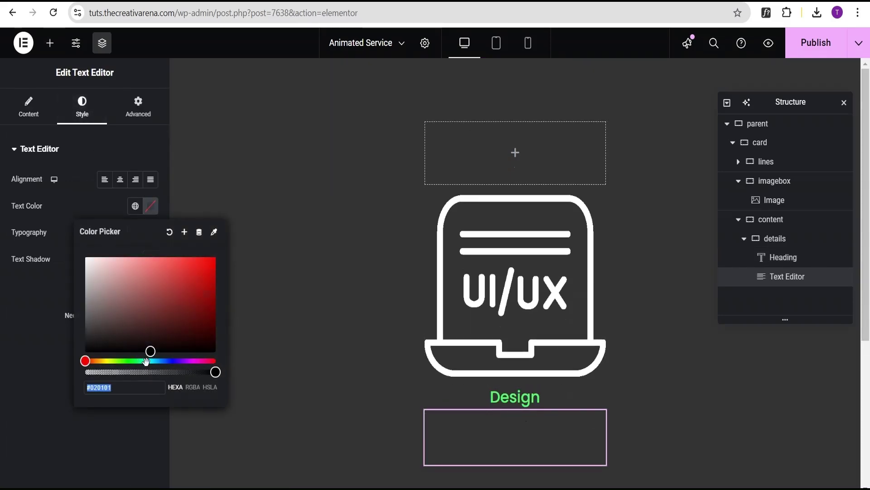
type("#FFFFFF")
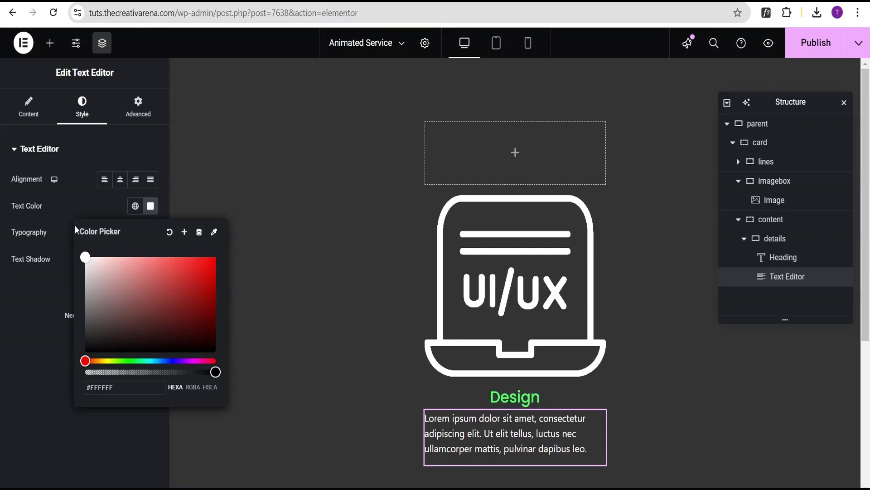
left_click(75, 204)
Unlink the paragraph's margins and set its bottom margin to -10 px.
left_click(132, 116)
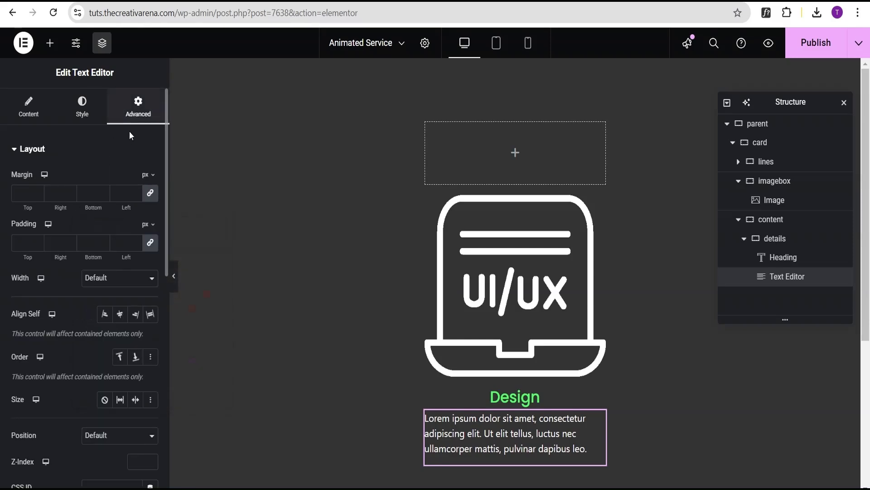
left_click(151, 195)
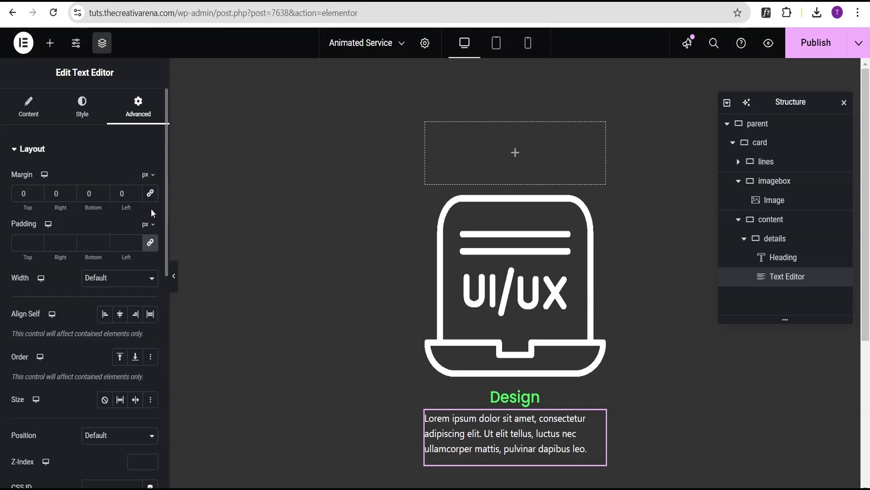
left_click(103, 197)
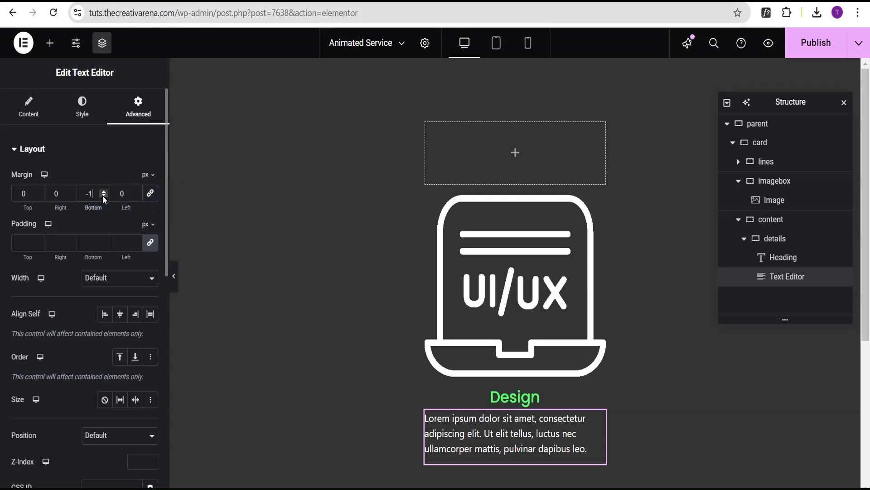
type("0")
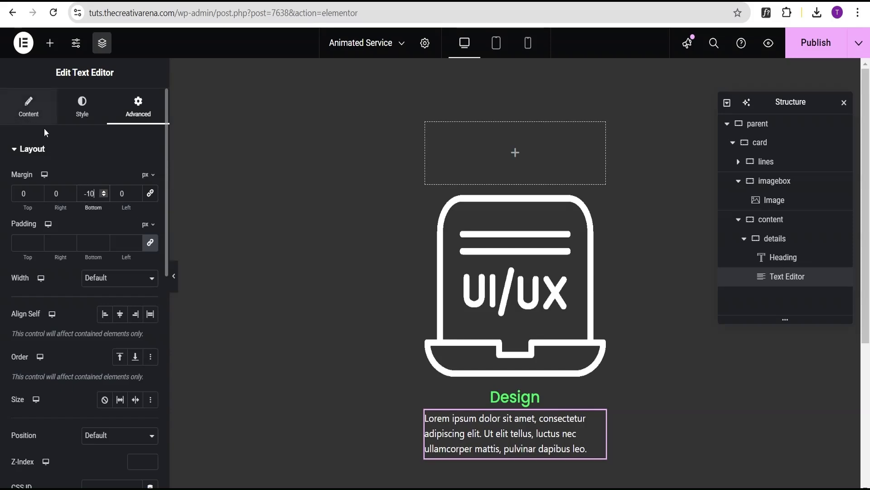
left_click(49, 43)
scroll(70, 276, "down", 2)
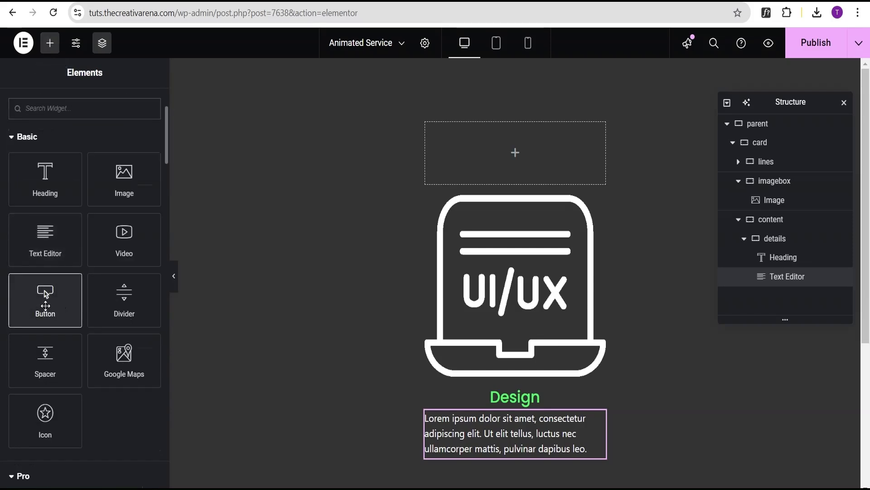
Drop a Button widget below the paragraph and change its label to 'Read More'.
left_click_drag(45, 305, 519, 429)
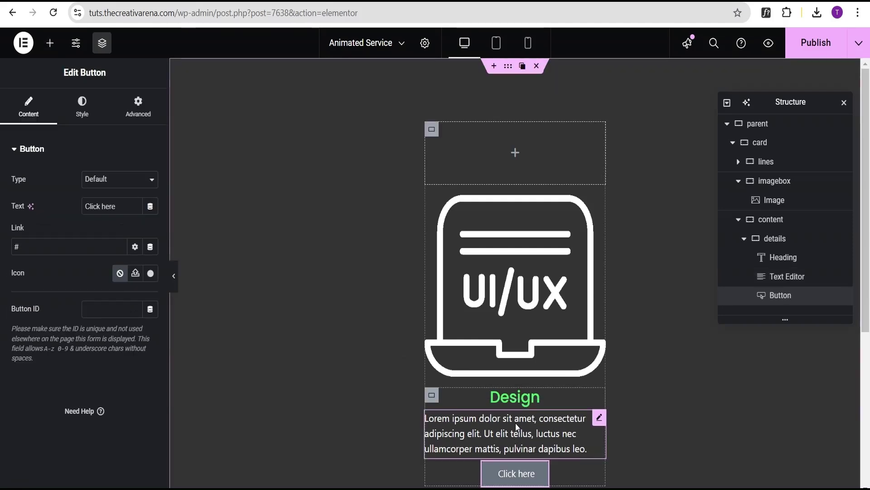
left_click_drag(122, 210, 69, 214)
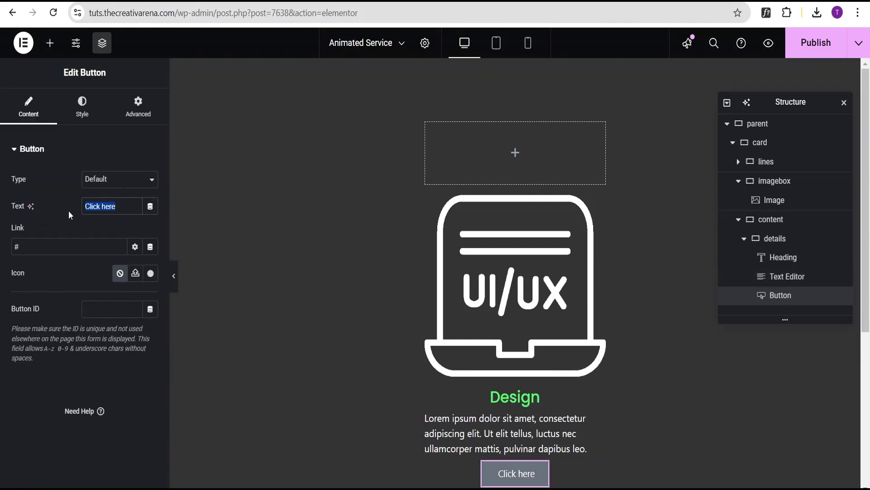
type("Rea")
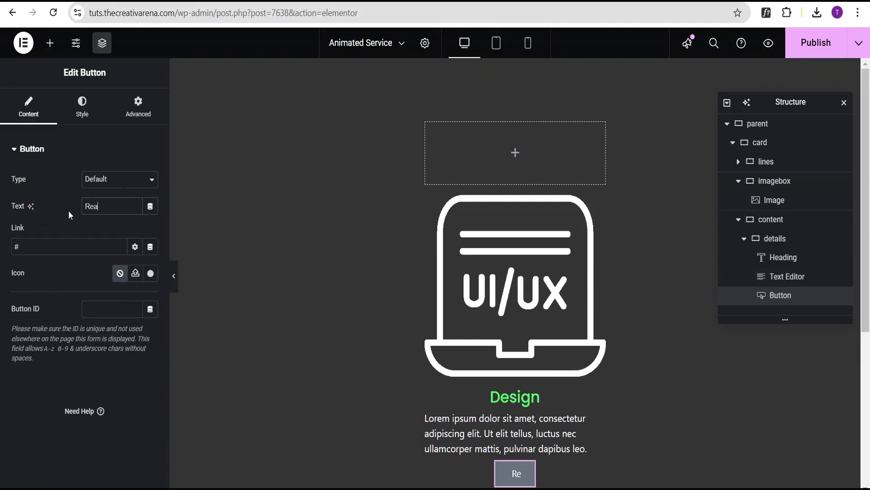
type("d More")
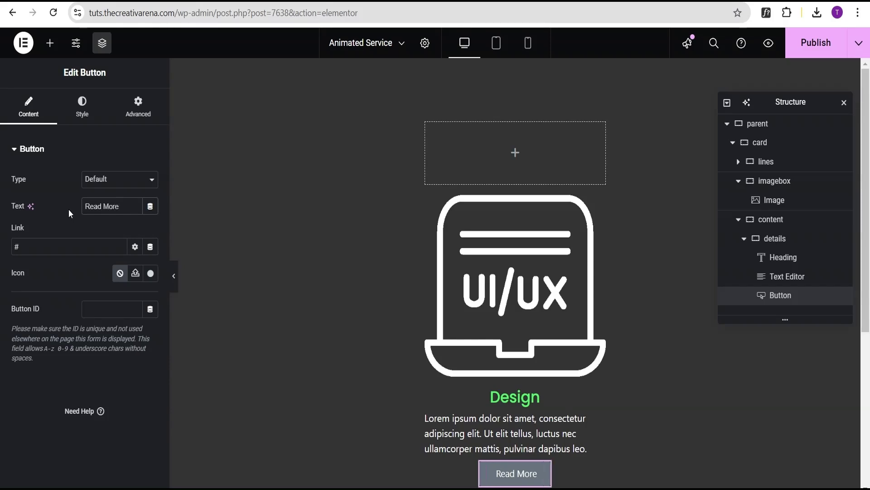
left_click(81, 114)
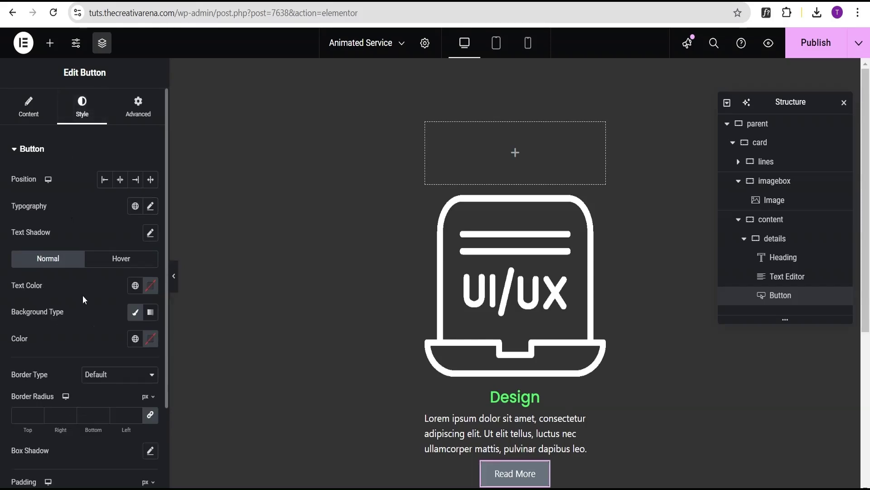
Give the Read More button black #000000 text and a #5dff71 green background.
left_click(151, 285)
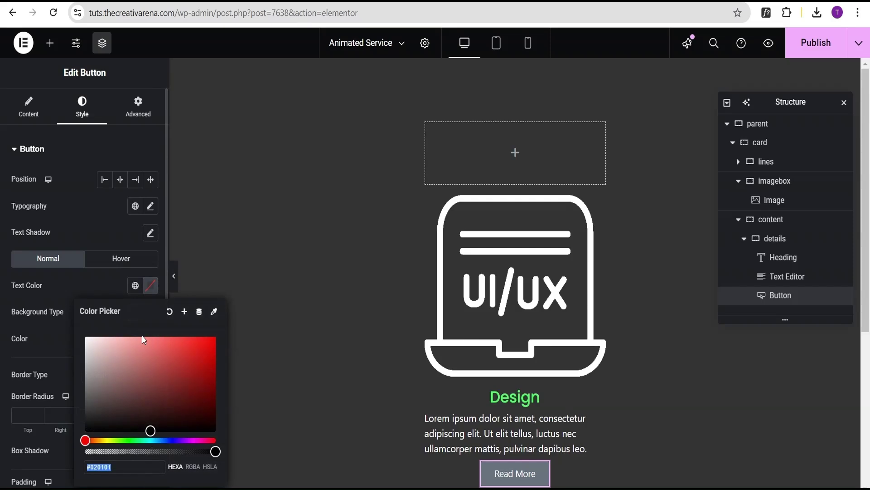
left_click(152, 432)
left_click(77, 283)
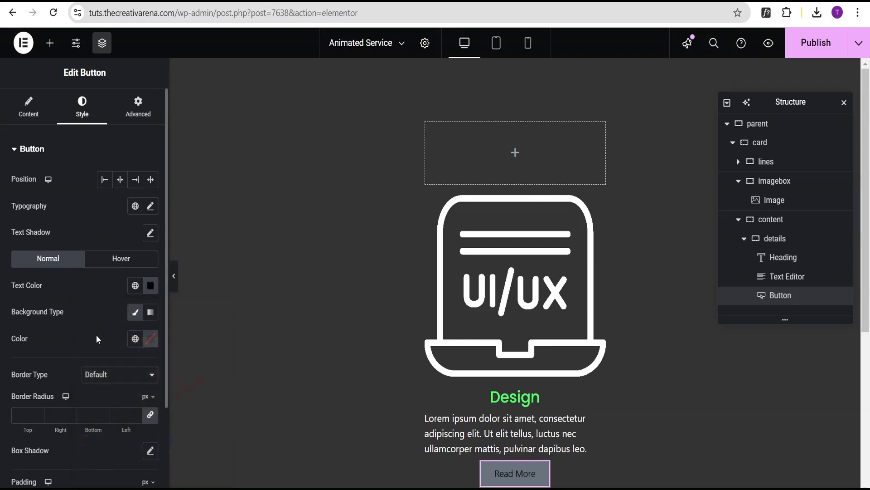
left_click(151, 338)
key("ctrl+v")
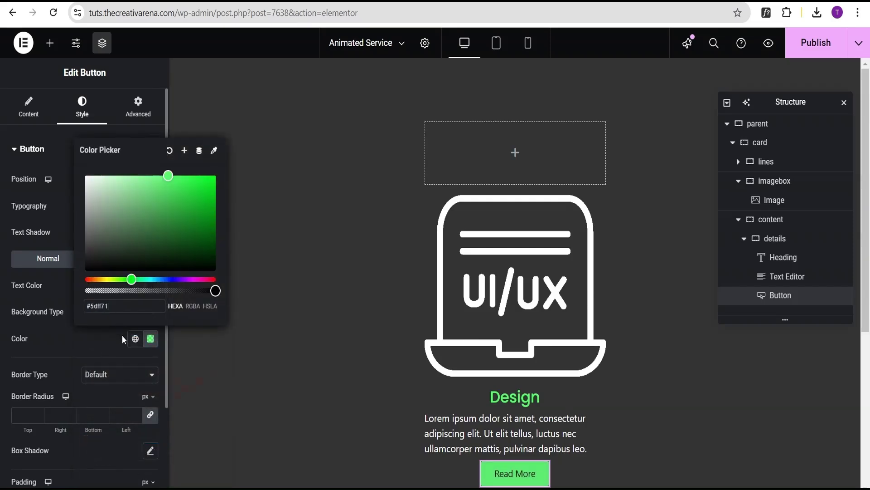
left_click(75, 346)
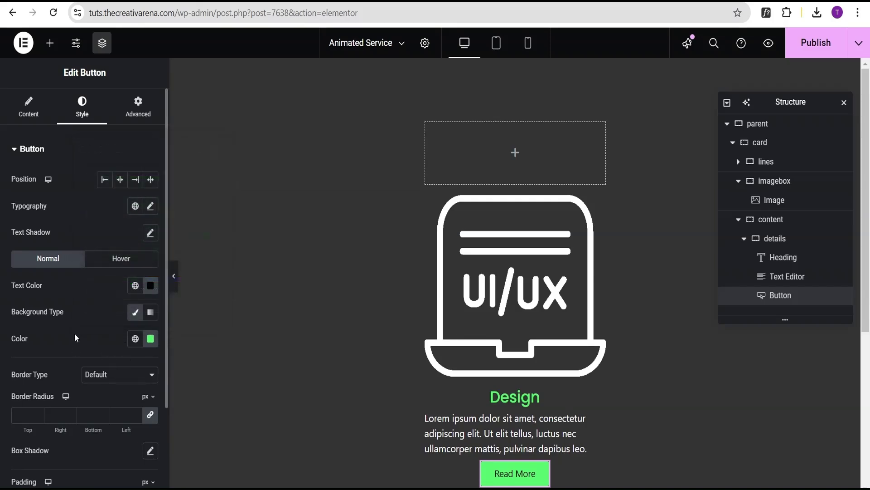
Collapse the details group in the Structure panel.
scroll(74, 331, "down", 2)
scroll(373, 264, "down", 3)
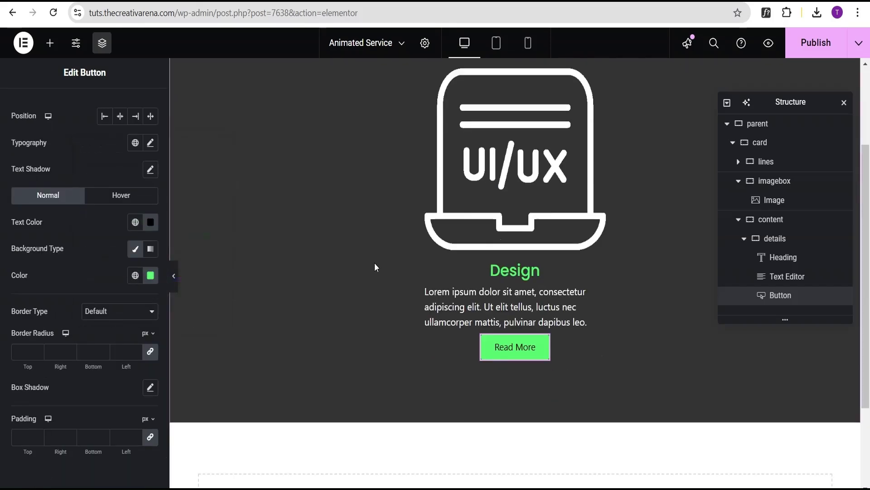
scroll(375, 262, "up", 3)
scroll(374, 262, "down", 3)
scroll(374, 262, "up", 3)
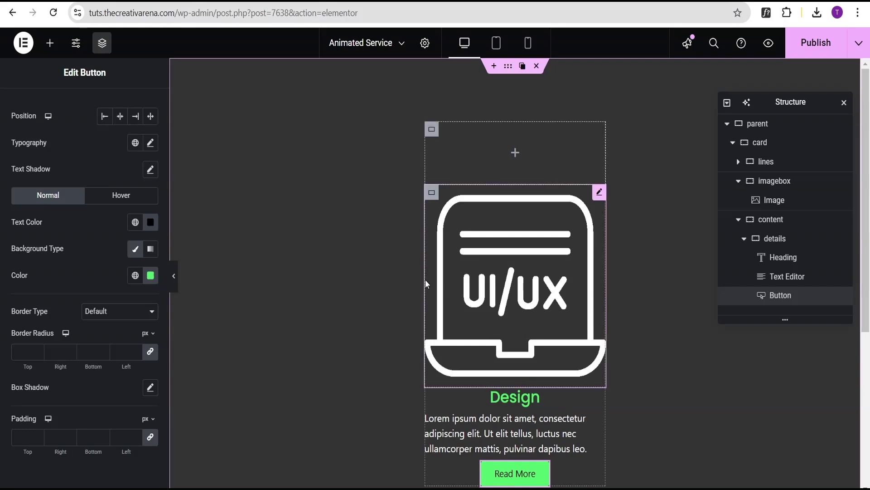
left_click(744, 239)
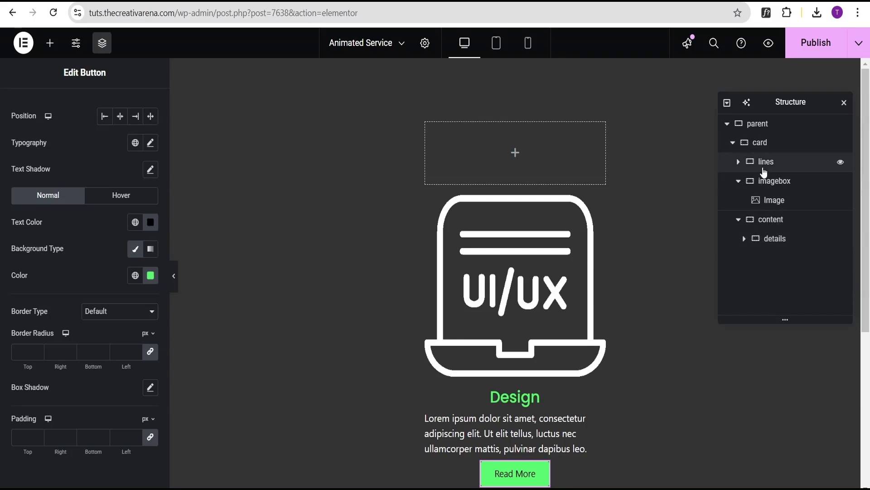
Assign the CSS classes 'card' and 'lines' to the card and lines containers.
left_click(770, 142)
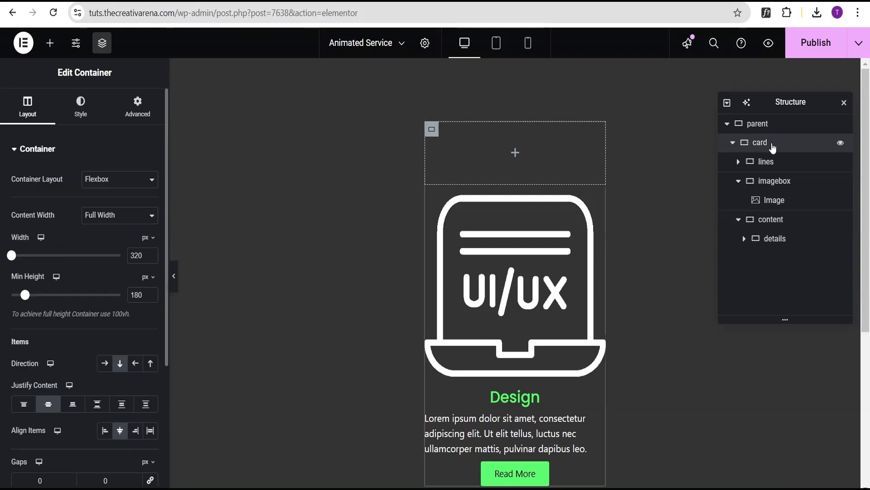
left_click(137, 113)
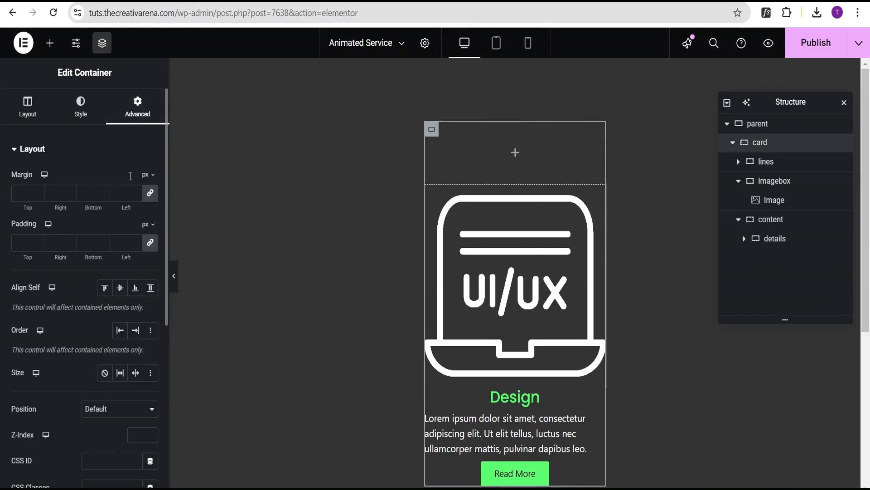
scroll(128, 222, "down", 4)
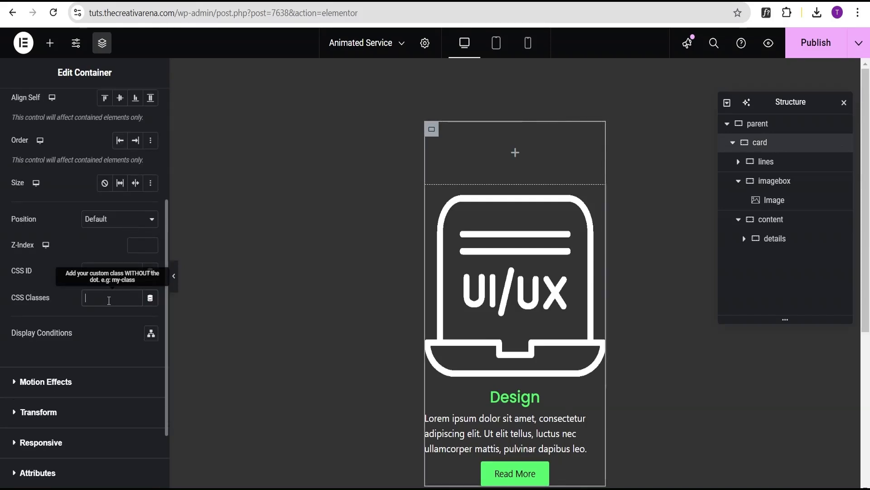
type("card")
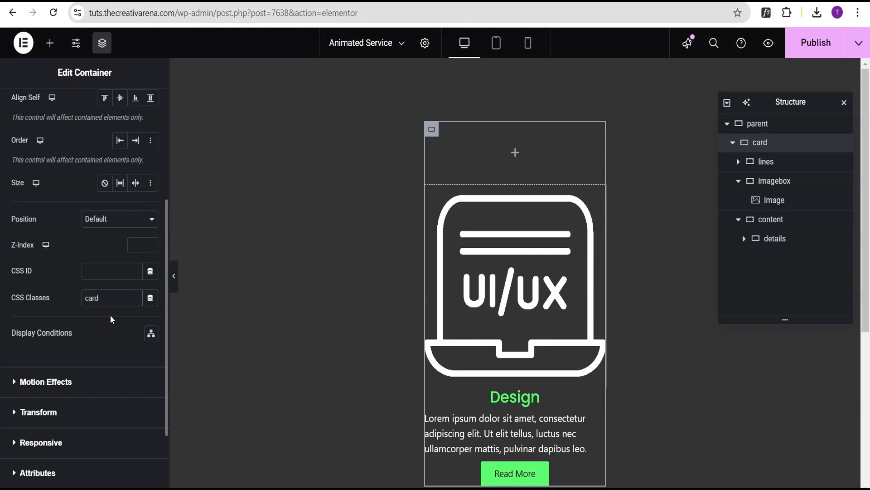
left_click(767, 162)
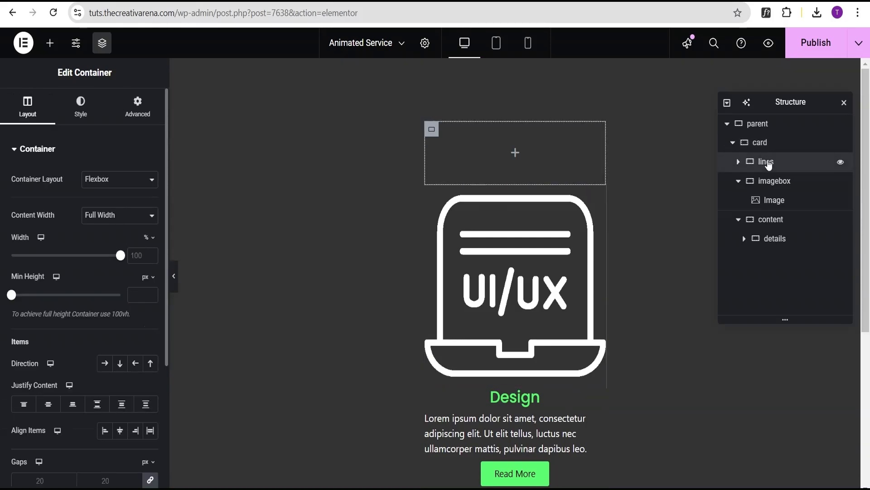
left_click(138, 111)
scroll(130, 252, "down", 4)
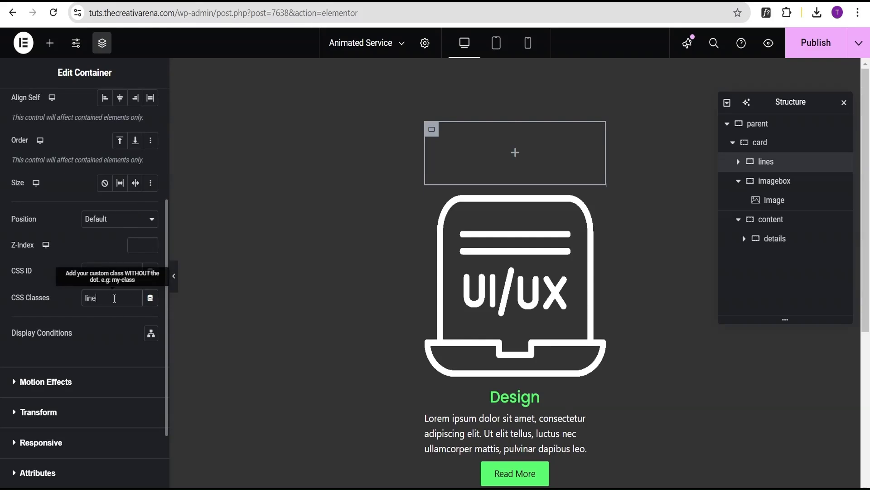
Give the imagebox container the class 'imagebox' and its Image the class 'imgg'.
left_click(783, 184)
left_click(138, 110)
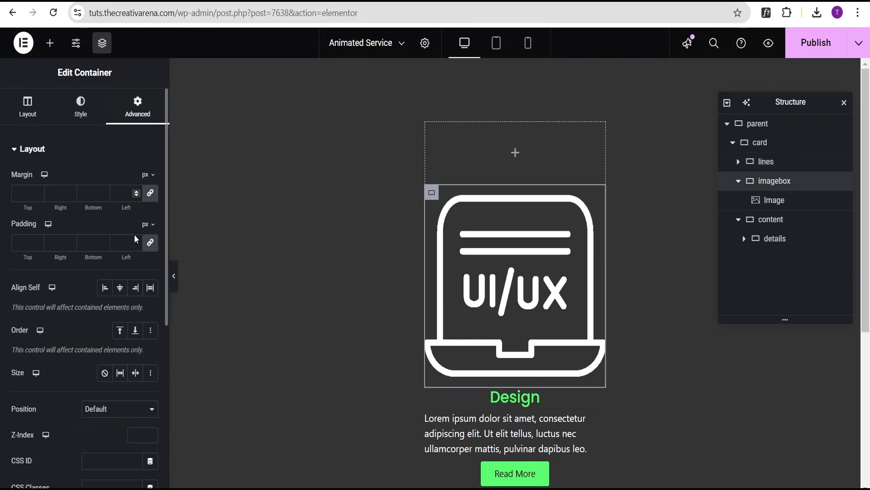
scroll(115, 318, "down", 3)
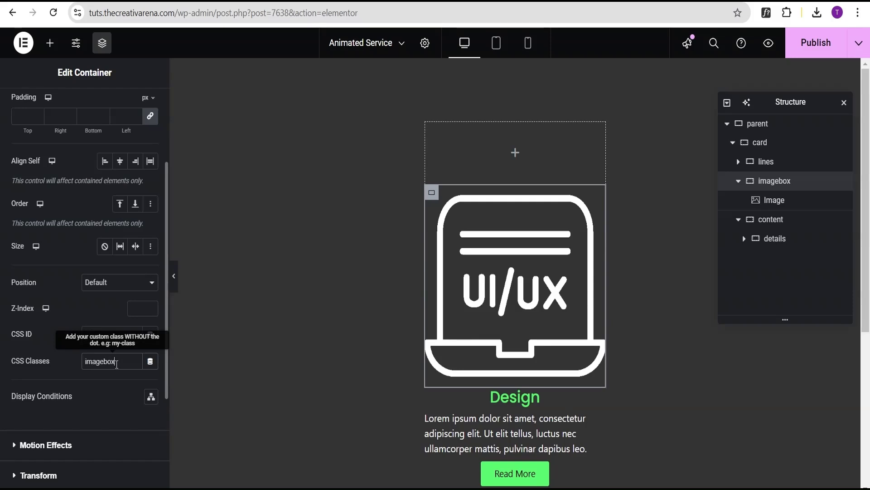
left_click(774, 201)
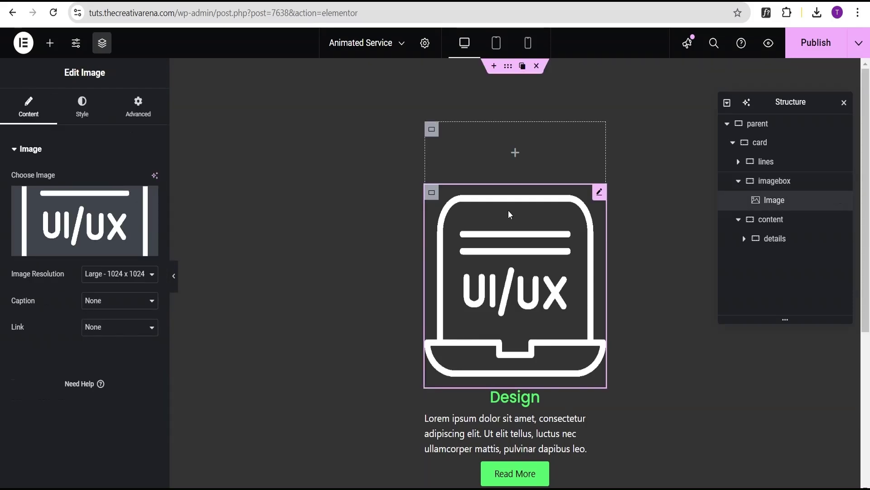
left_click(134, 105)
scroll(135, 254, "down", 5)
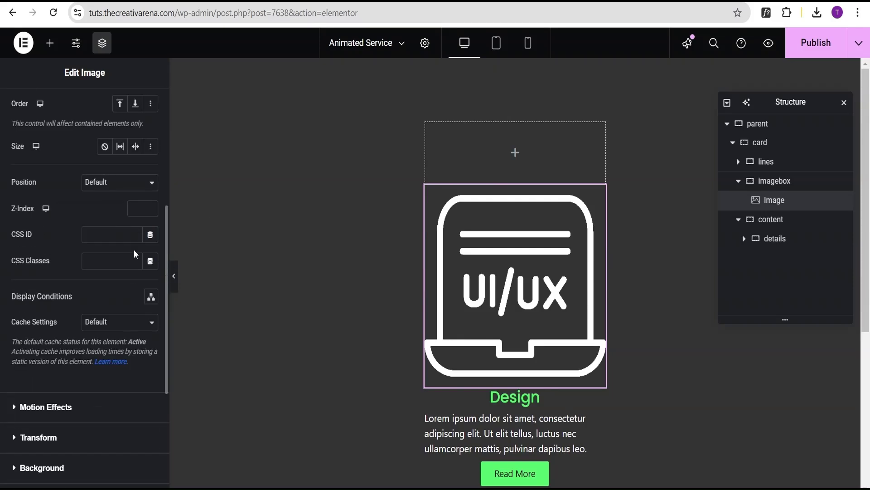
left_click(97, 265)
type("im")
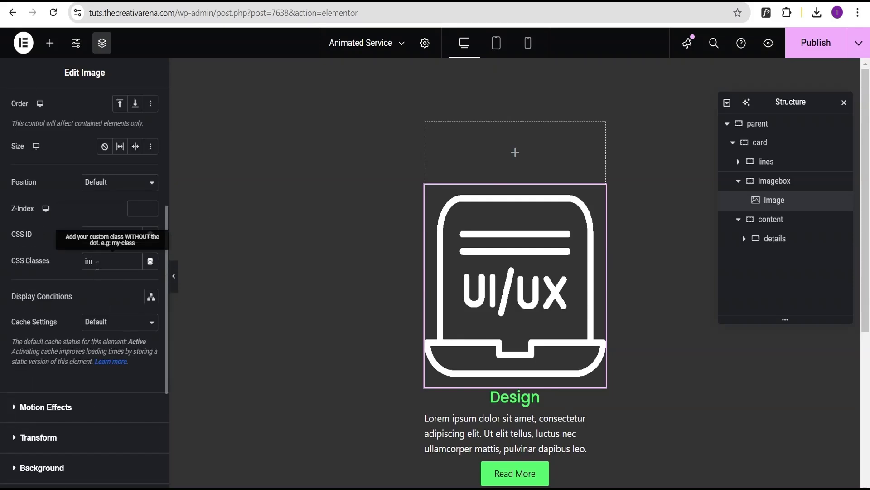
type("gg")
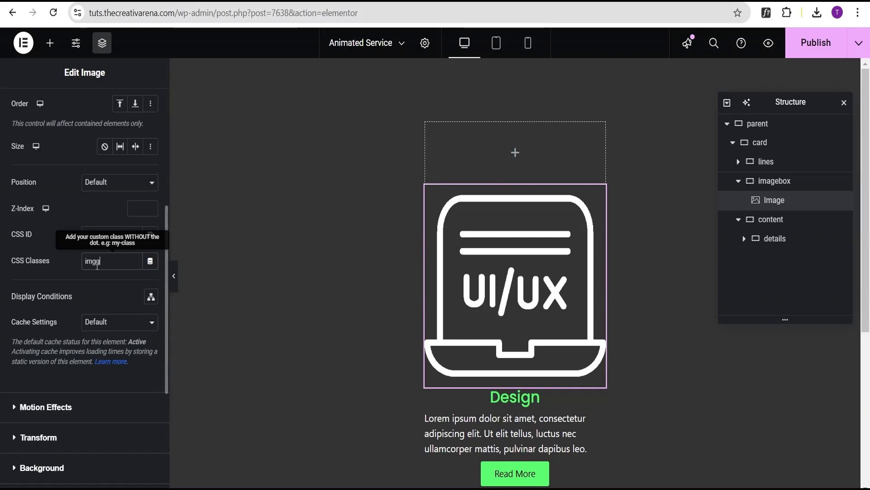
Give the content and details containers the CSS classes 'content' and 'details'.
left_click(769, 219)
left_click(138, 105)
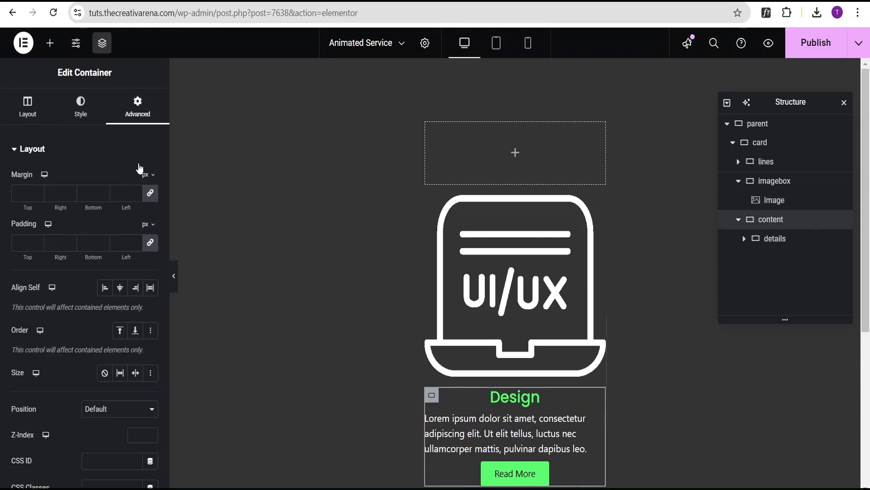
scroll(139, 169, "down", 4)
left_click(119, 302)
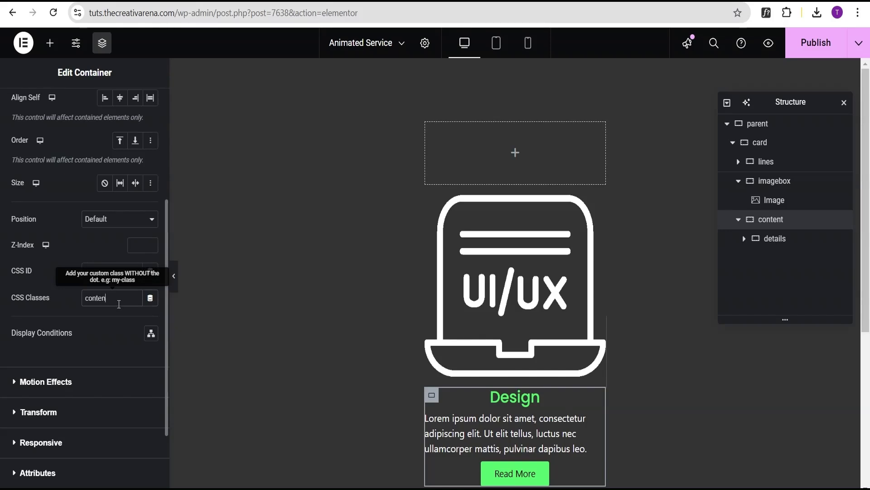
left_click(773, 240)
left_click(128, 113)
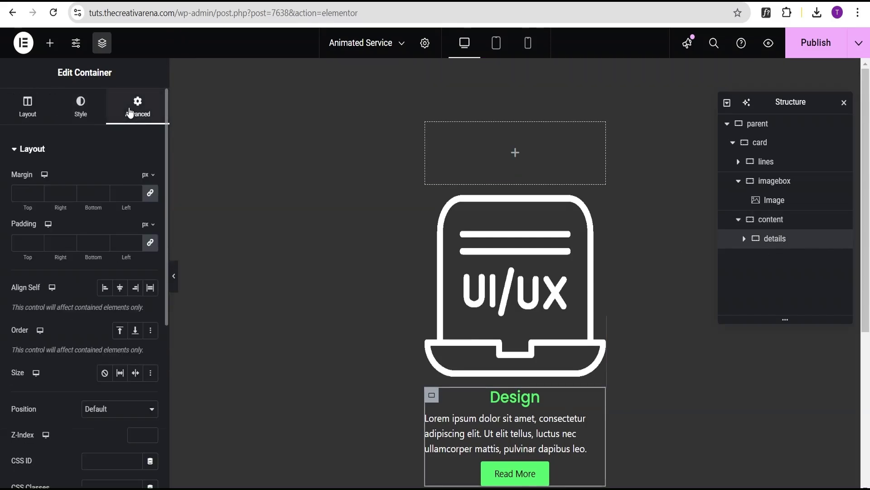
scroll(128, 113, "down", 4)
left_click(112, 301)
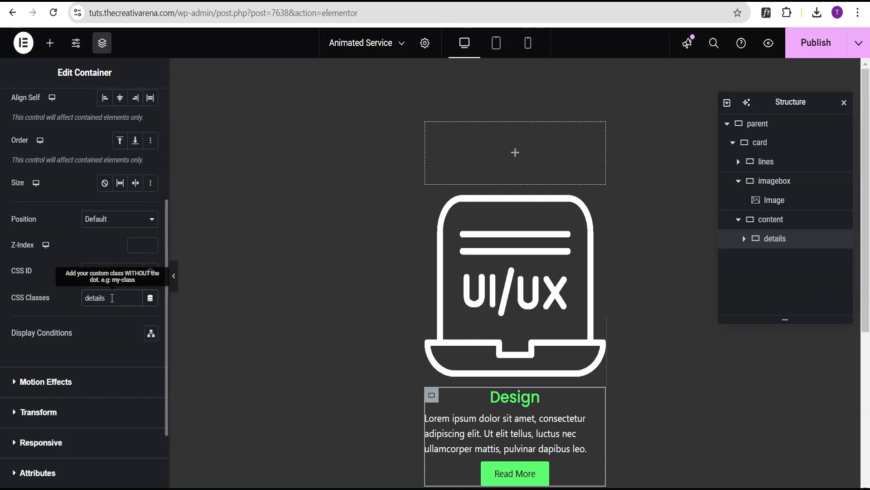
scroll(643, 196, "down", 1)
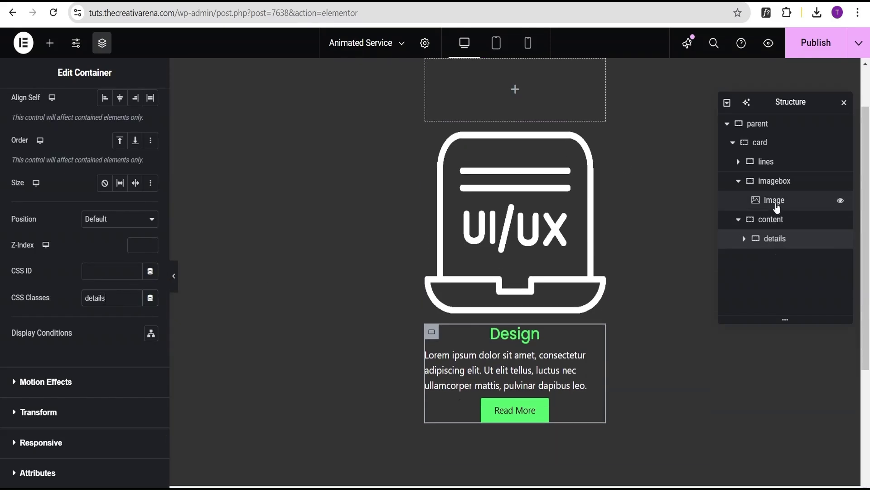
left_click(777, 126)
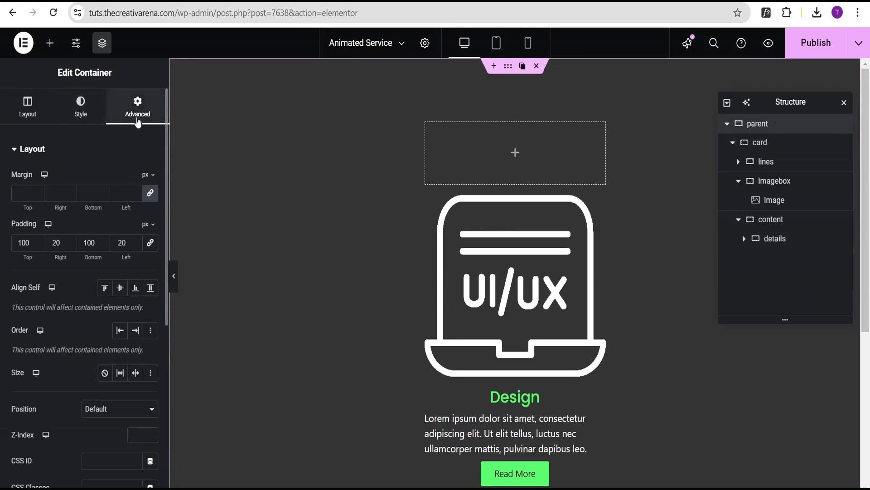
Collapse the parent's Layout section and expand its Custom CSS editor.
left_click(114, 148)
left_click(87, 301)
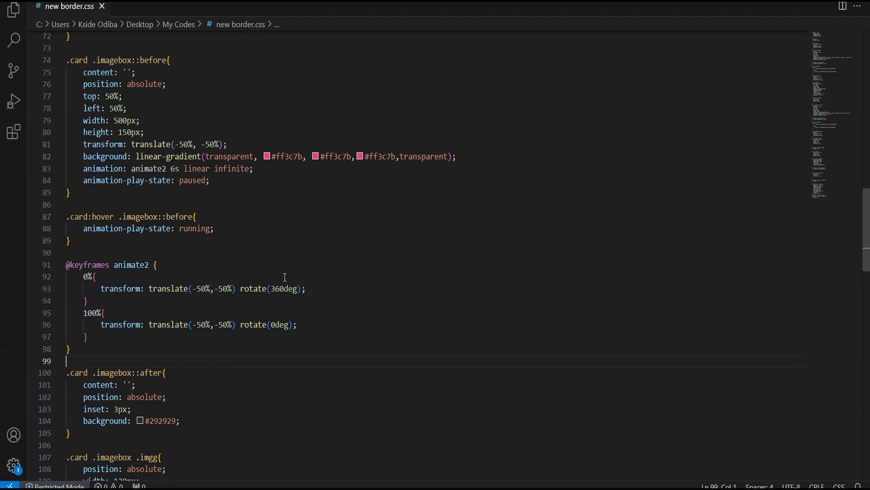
Copy the whole new border.css stylesheet from VS Code into the parent's Custom CSS box.
scroll(284, 276, "down", 1)
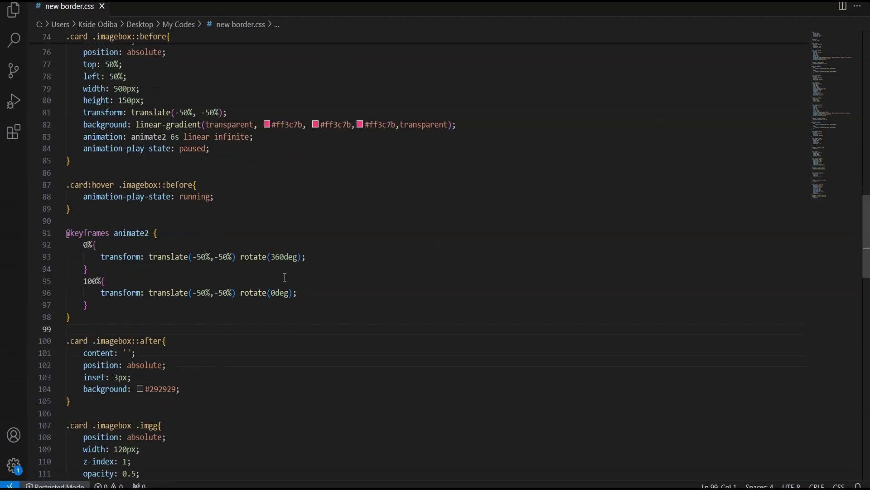
left_click(327, 236)
key("ctrl+a")
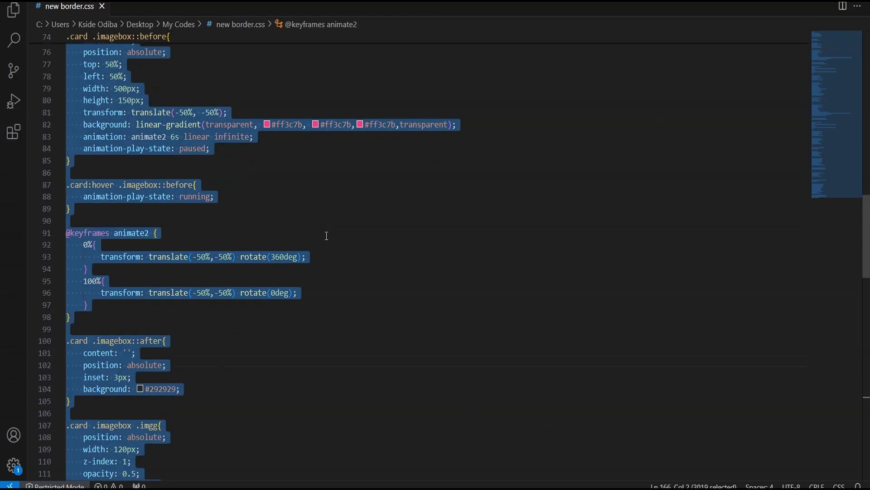
key("alt+Tab")
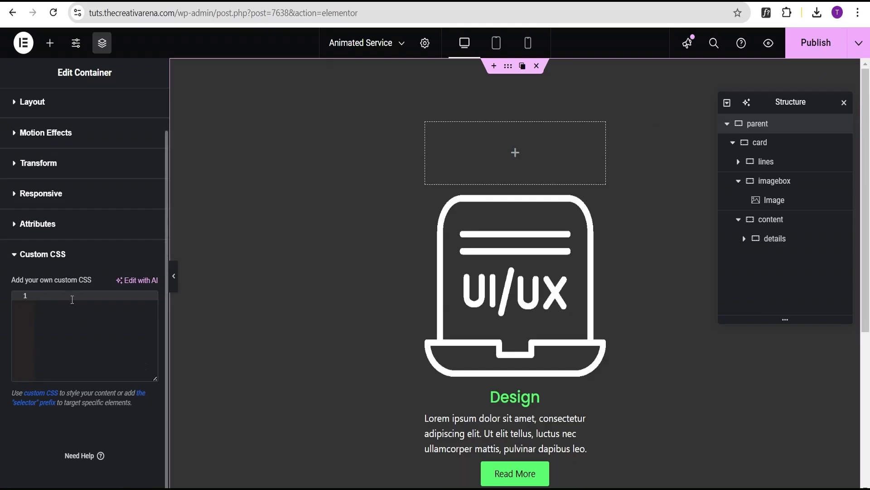
key("ctrl+v")
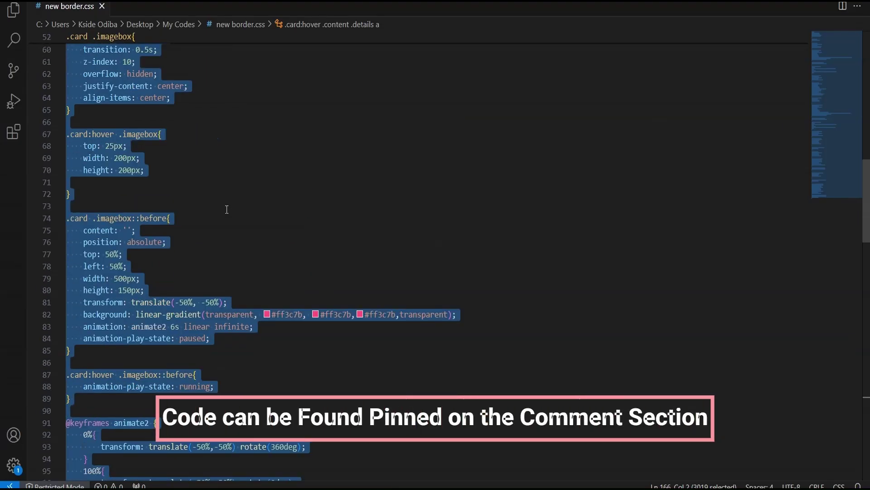
scroll(233, 212, "up", 10)
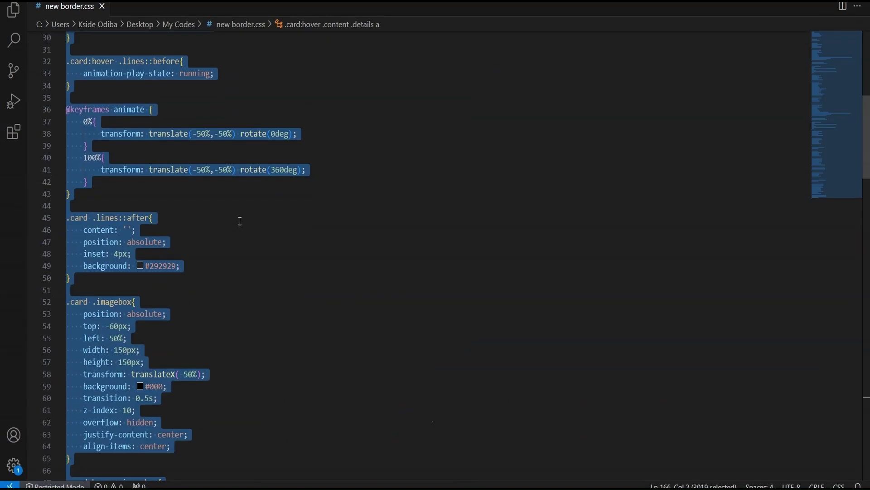
scroll(240, 221, "up", 2)
scroll(239, 221, "up", 2)
scroll(376, 263, "down", 6)
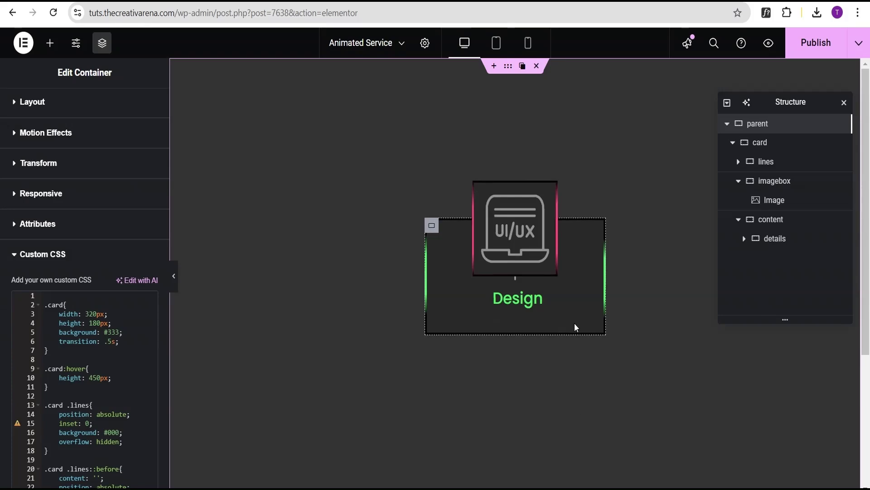
Hide the editor panel and preview the Design card's hover expansion animation.
left_click(175, 278)
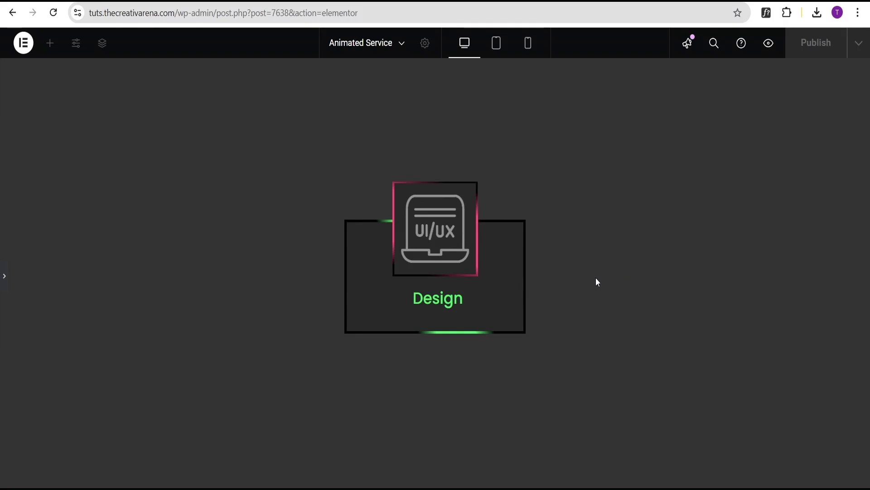
mouse_move(499, 265)
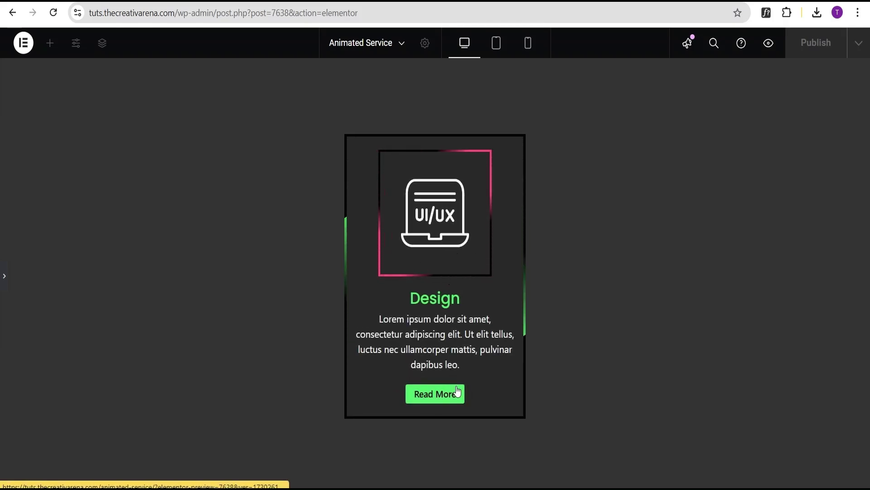
Duplicate the Design card twice in the Navigator to make three cards.
left_click(5, 277)
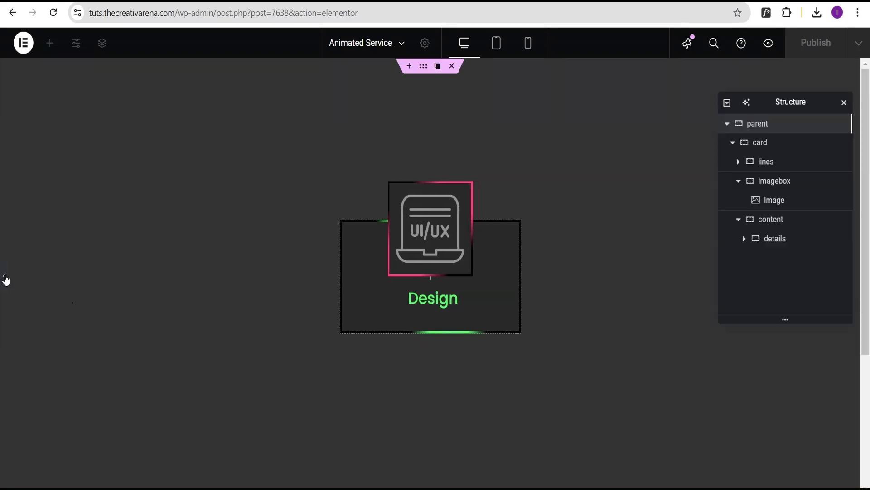
left_click(733, 144)
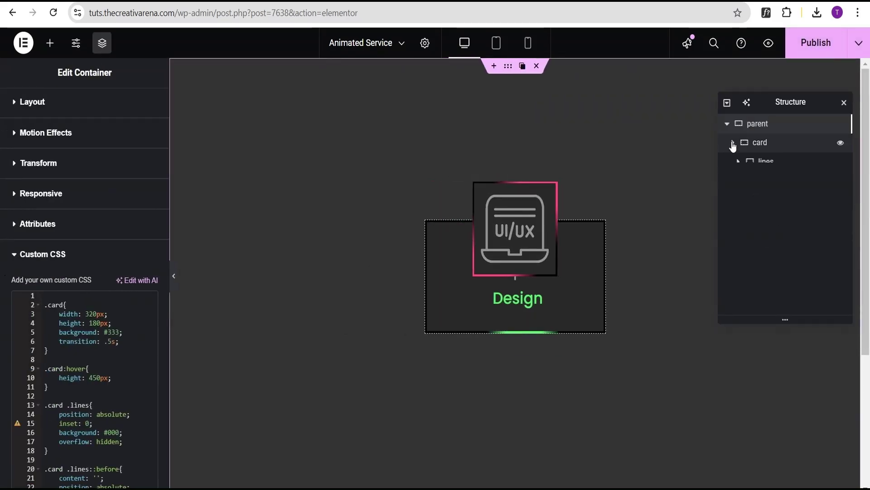
left_click(774, 143)
right_click(775, 143)
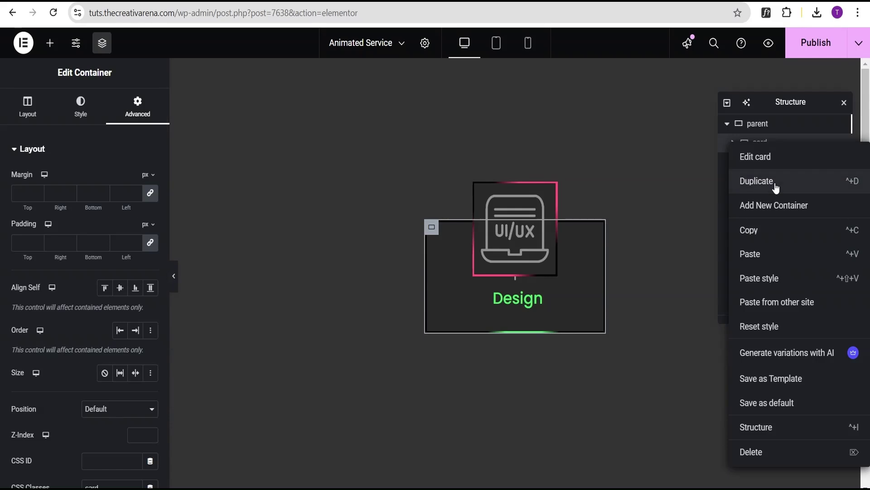
left_click(784, 182)
right_click(783, 162)
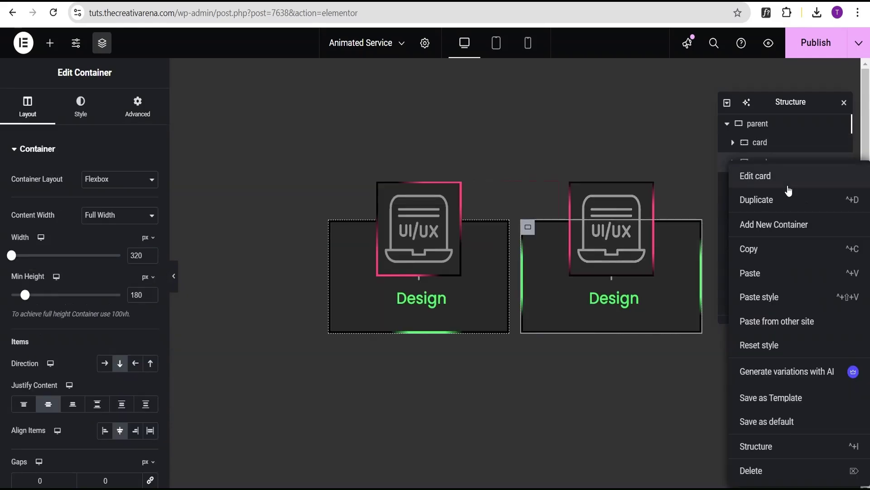
left_click(788, 203)
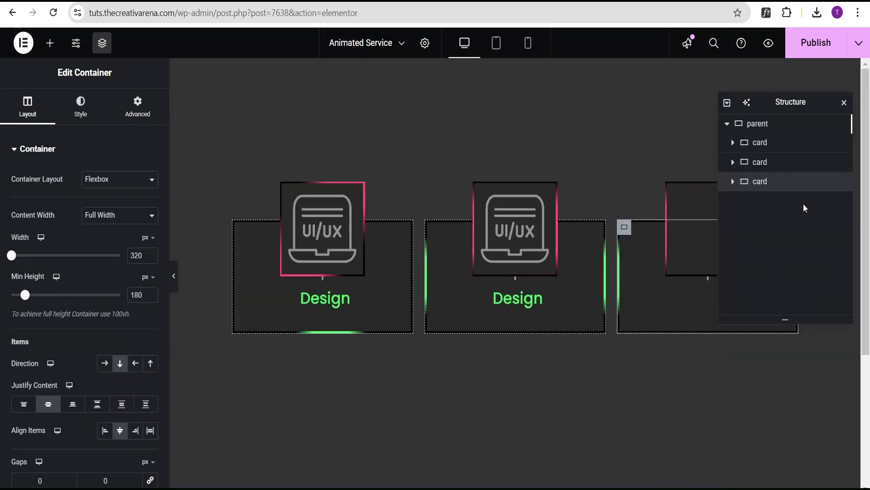
Set the parent container's gap to 50 px and preview the three cards.
left_click(775, 125)
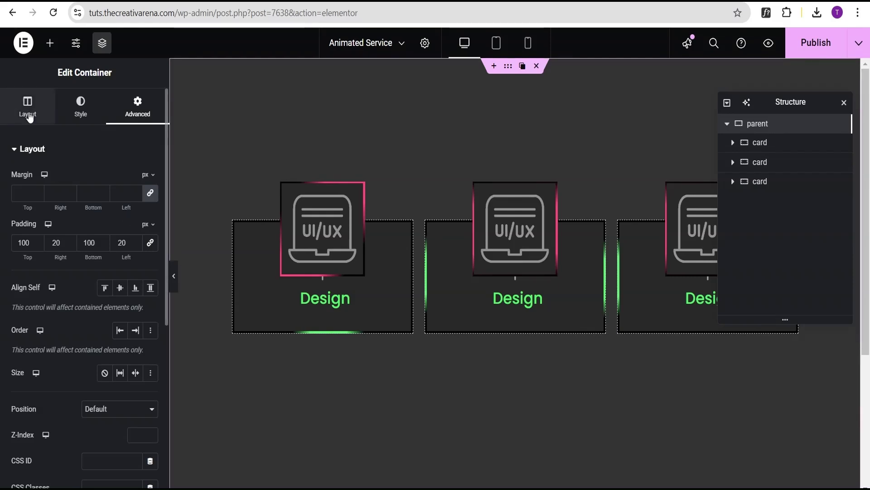
left_click(28, 108)
scroll(53, 394, "down", 4)
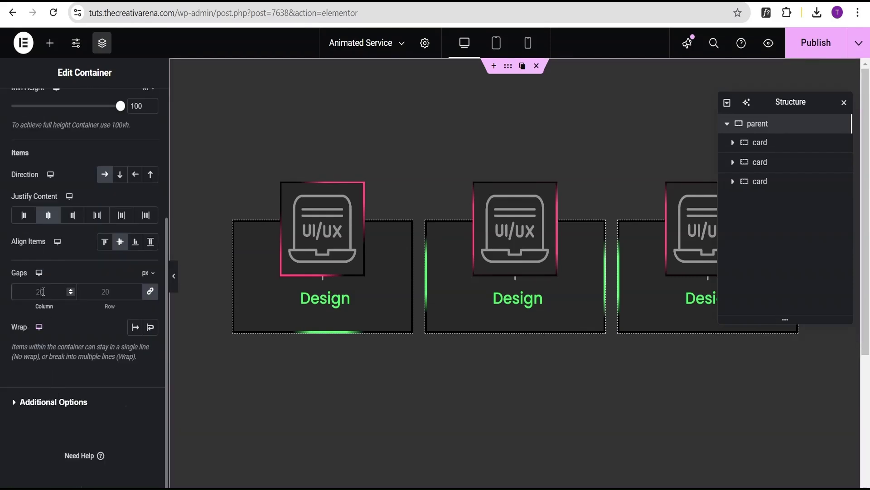
left_click(42, 291)
type("50")
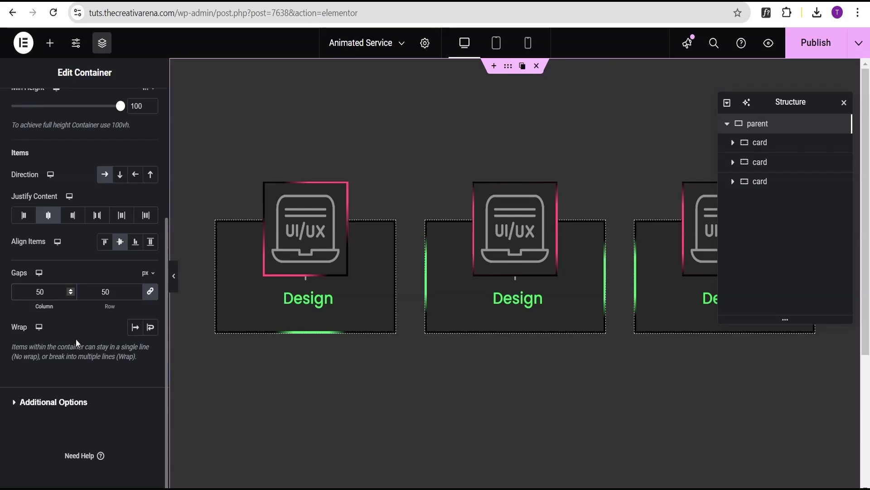
left_click(174, 276)
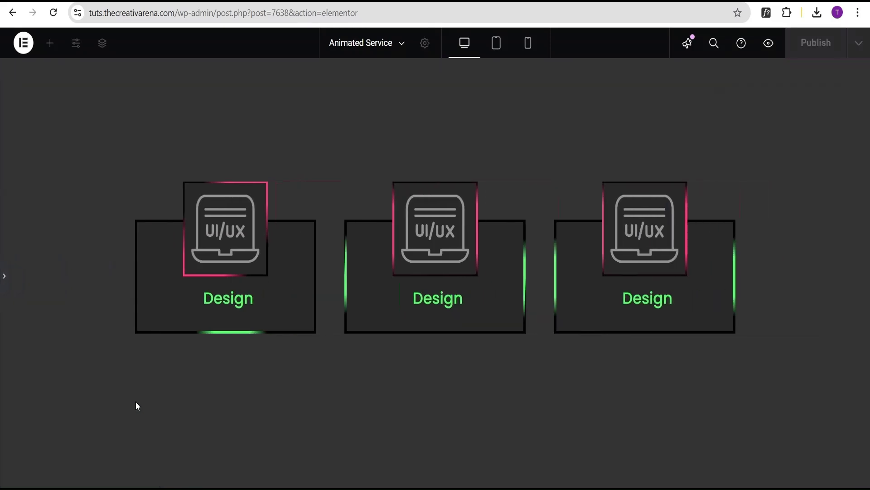
left_click(6, 276)
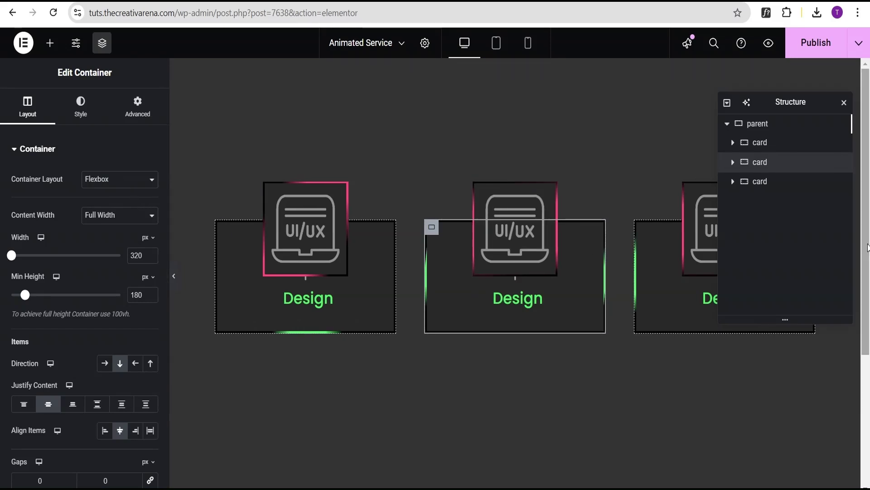
Swap the second card's image for enlargement.png from the Media Library.
left_click(733, 163)
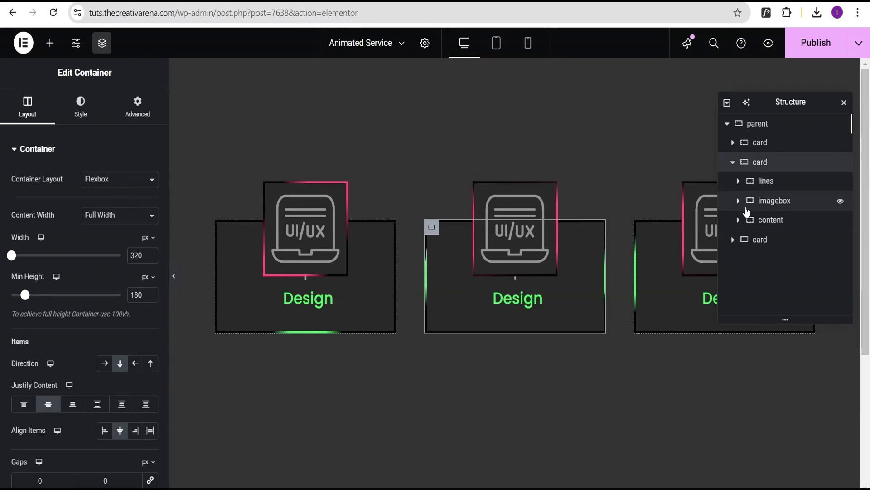
left_click(739, 201)
left_click(774, 218)
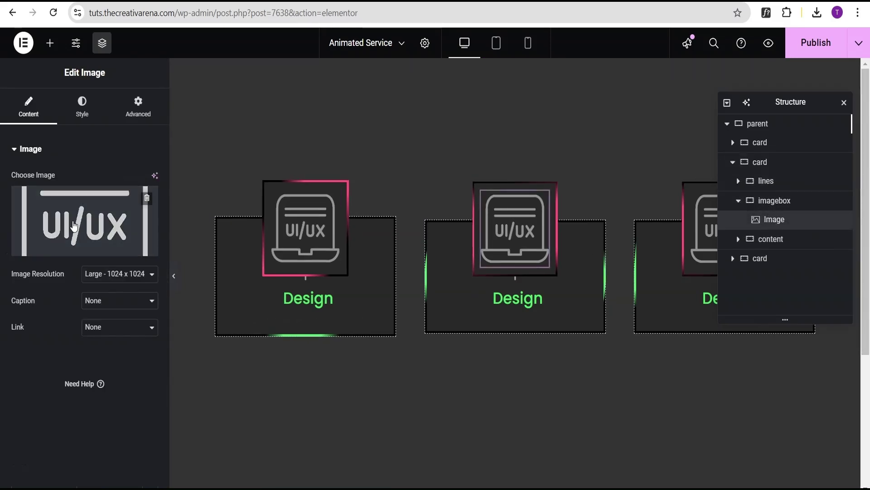
left_click(75, 219)
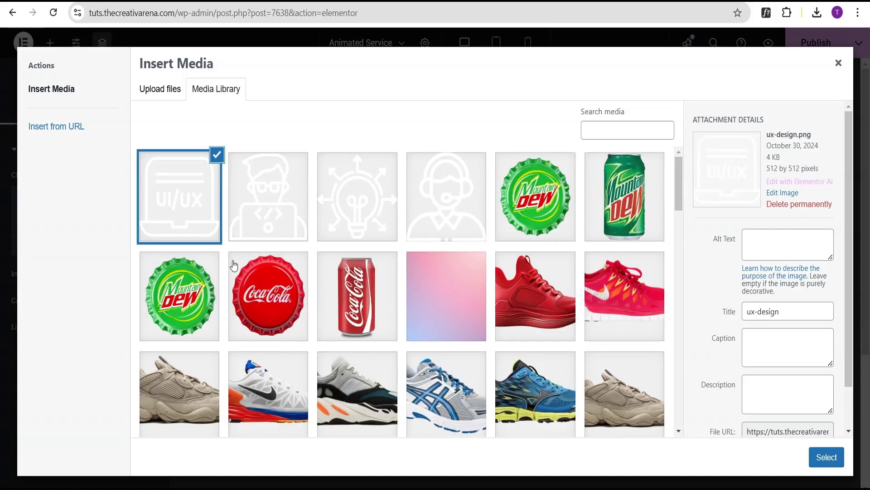
left_click(357, 208)
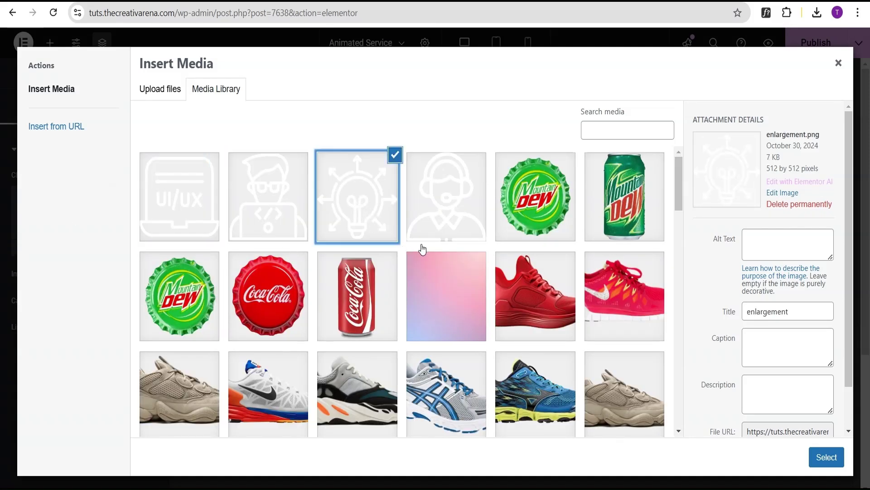
left_click(831, 458)
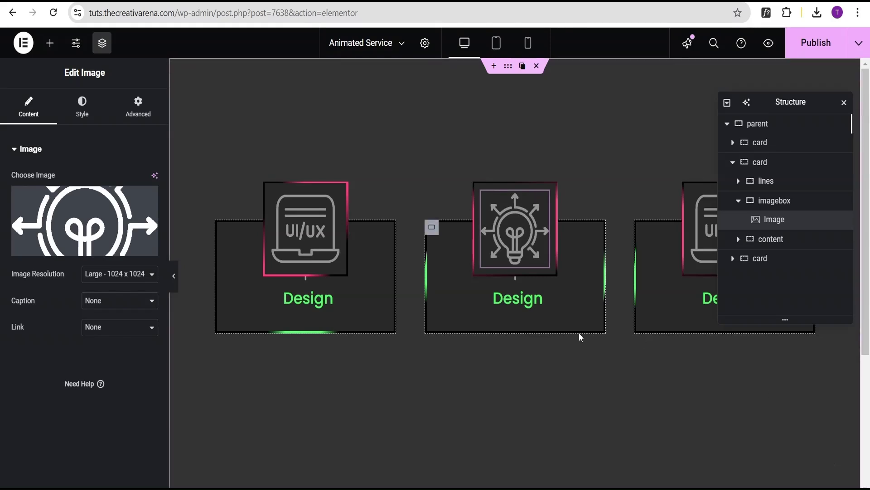
Change the second card's heading title from 'Design' to 'A.I'.
left_click(740, 244)
left_click(739, 240)
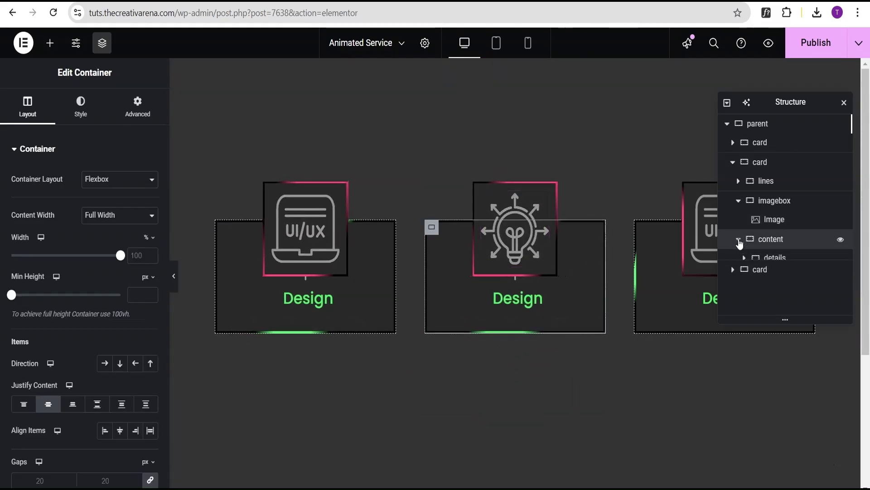
left_click(745, 259)
left_click(773, 277)
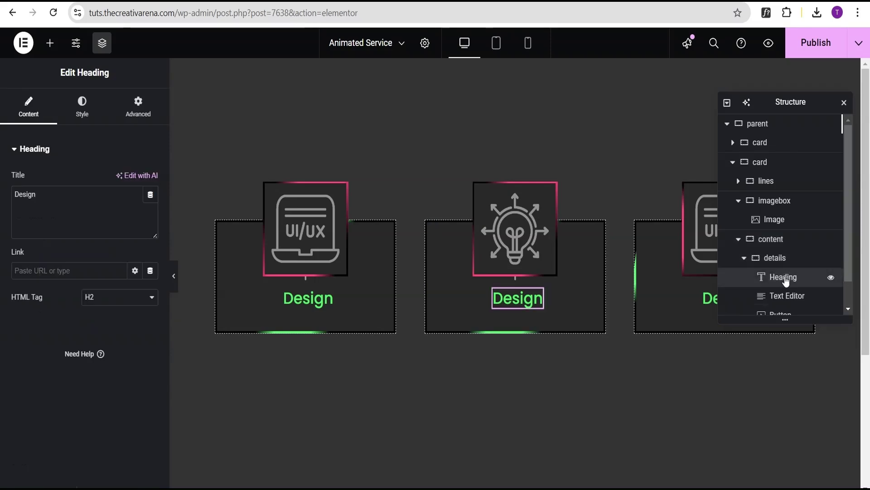
double_click(36, 205)
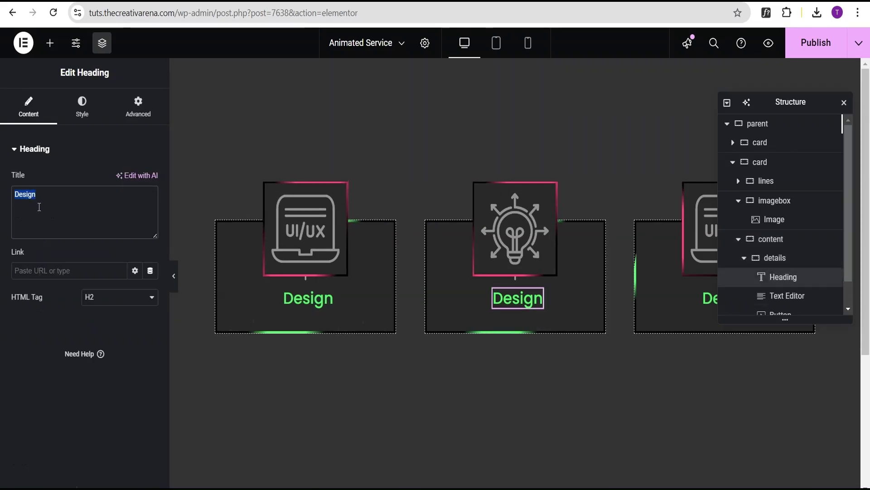
type("A.I")
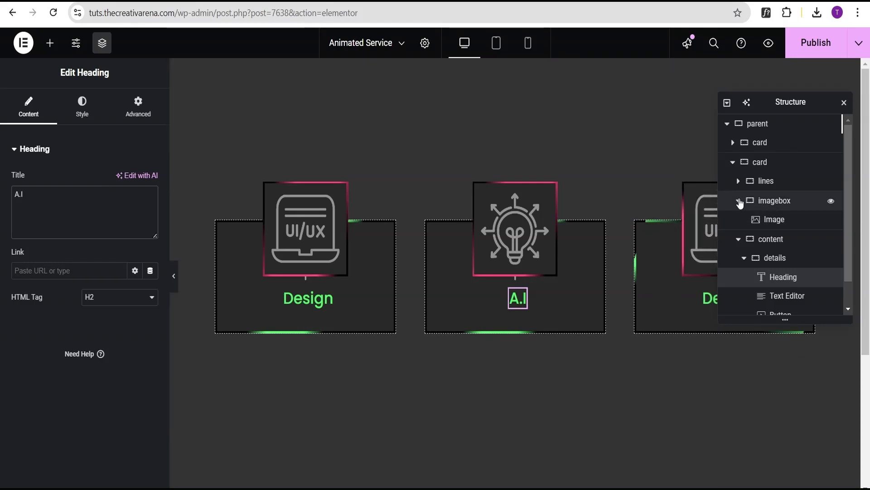
left_click(733, 165)
Replace the third card's laptop image with the coder image from the Media Library.
left_click(734, 164)
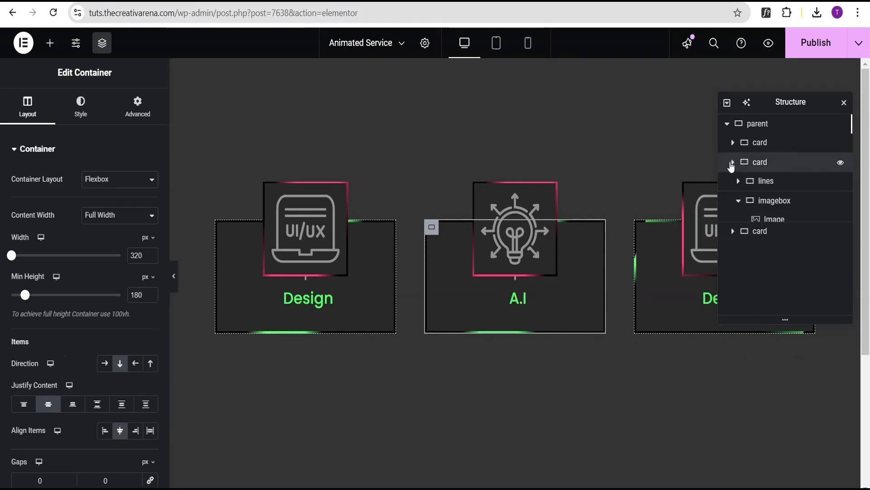
left_click(735, 184)
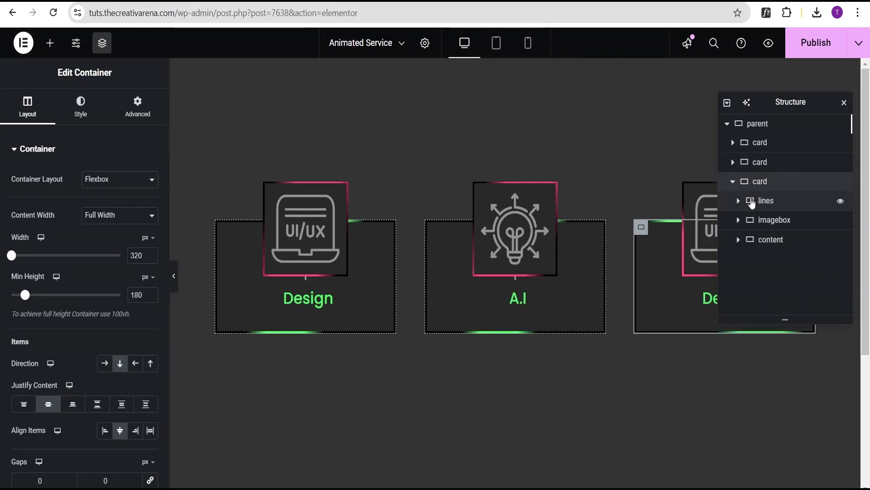
left_click(739, 241)
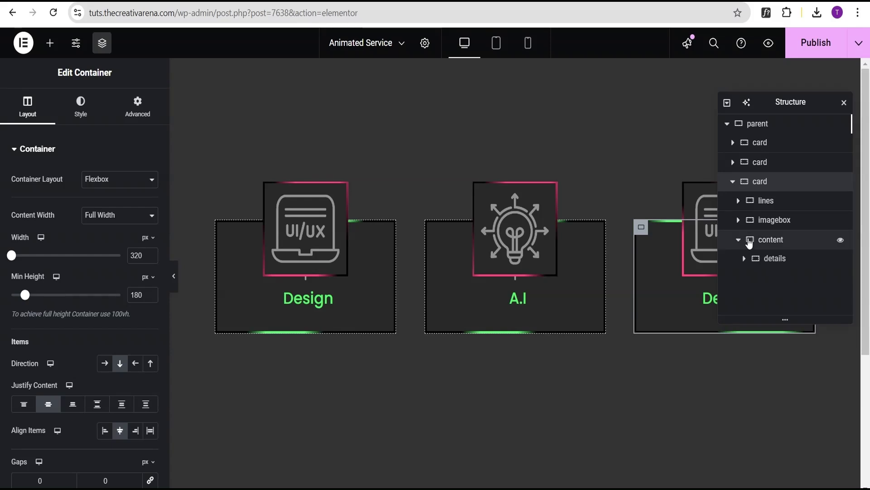
left_click(764, 221)
left_click(739, 221)
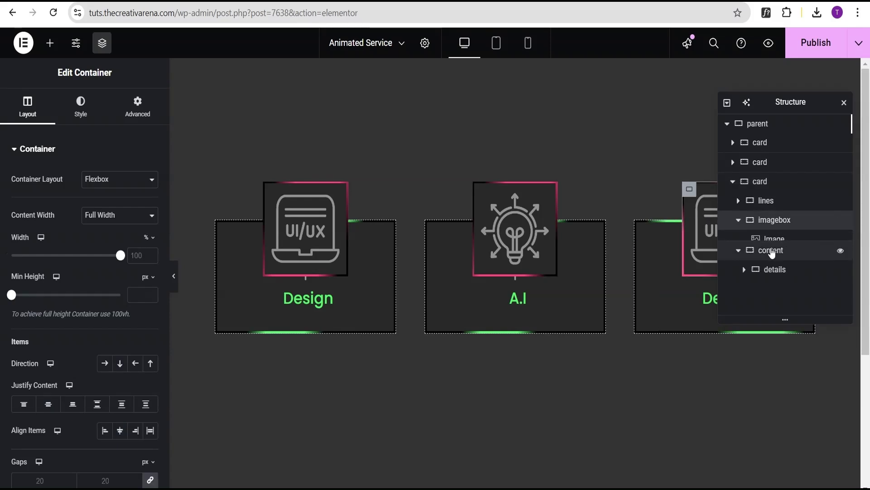
left_click(774, 238)
left_click(83, 232)
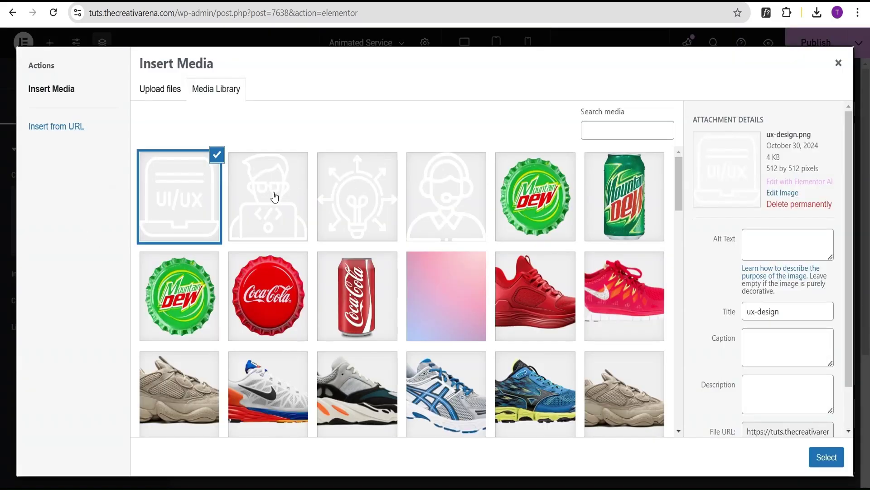
left_click(274, 196)
left_click(826, 456)
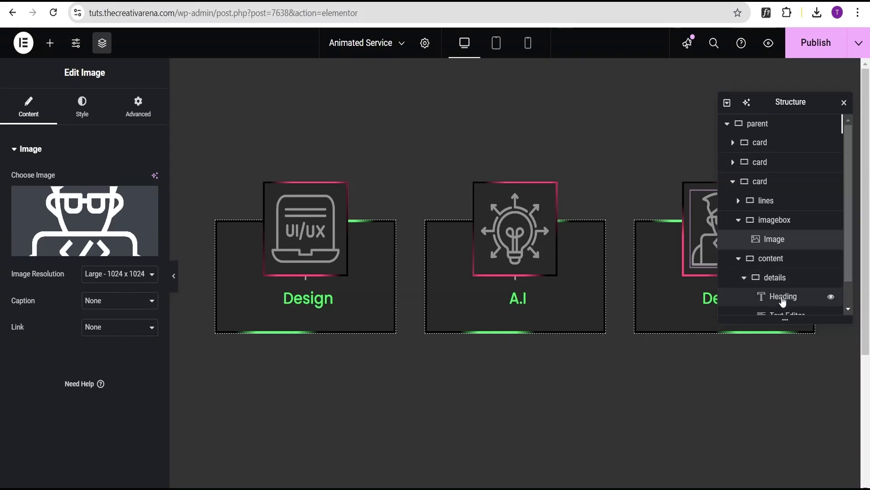
Change the third card's heading from Design to 'Web Developer'.
left_click(780, 296)
left_click_drag(53, 202, 15, 198)
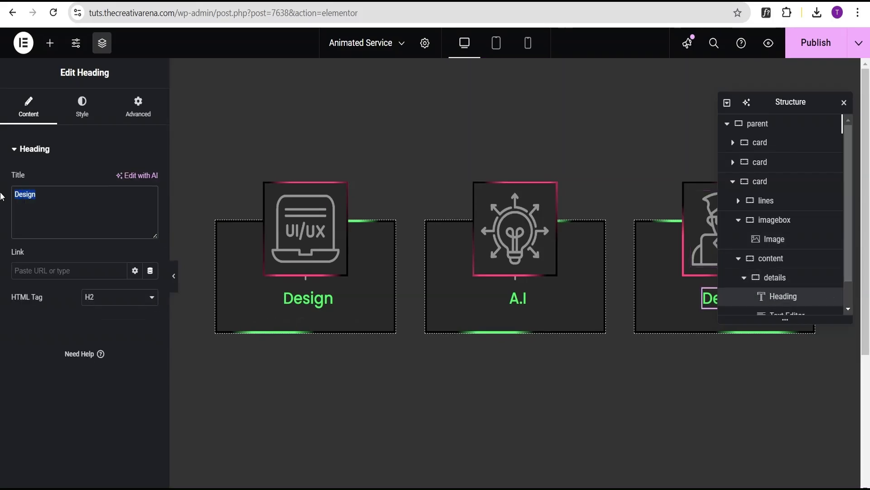
type("Web")
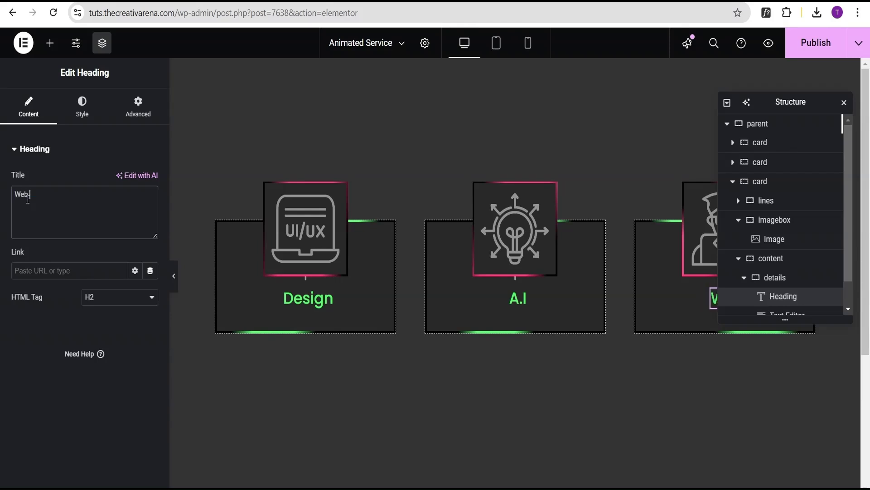
type(" Developer")
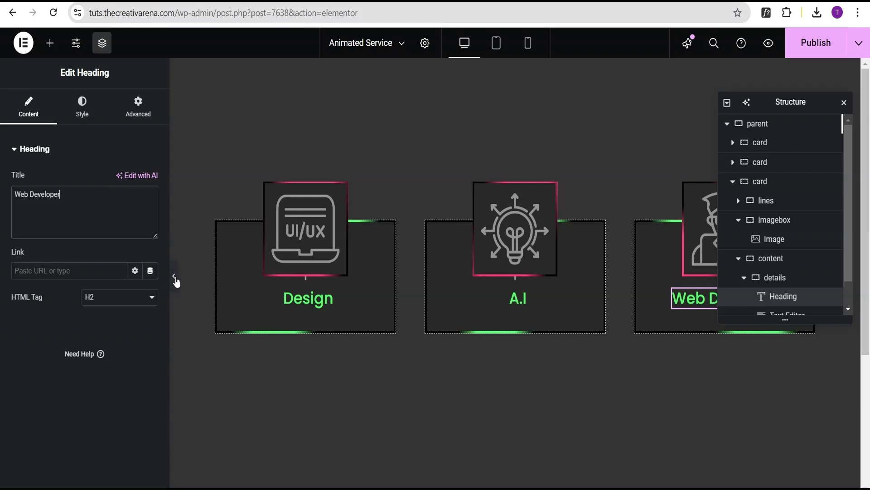
Hide the editor to preview each card's hover expansion, then bring the editing panel back.
left_click(174, 277)
mouse_move(141, 328)
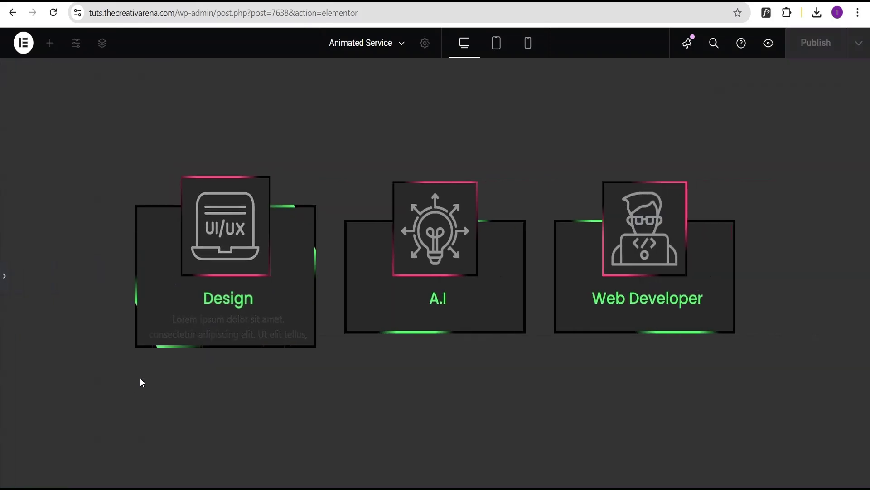
mouse_move(428, 269)
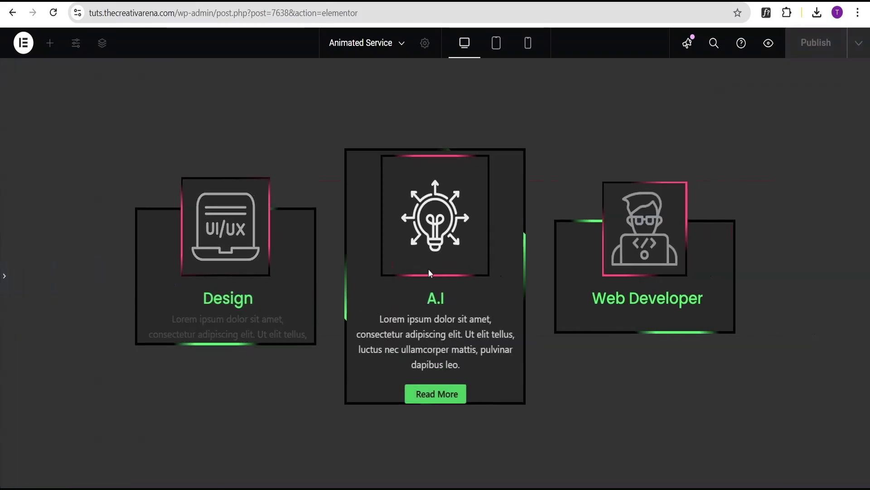
mouse_move(609, 276)
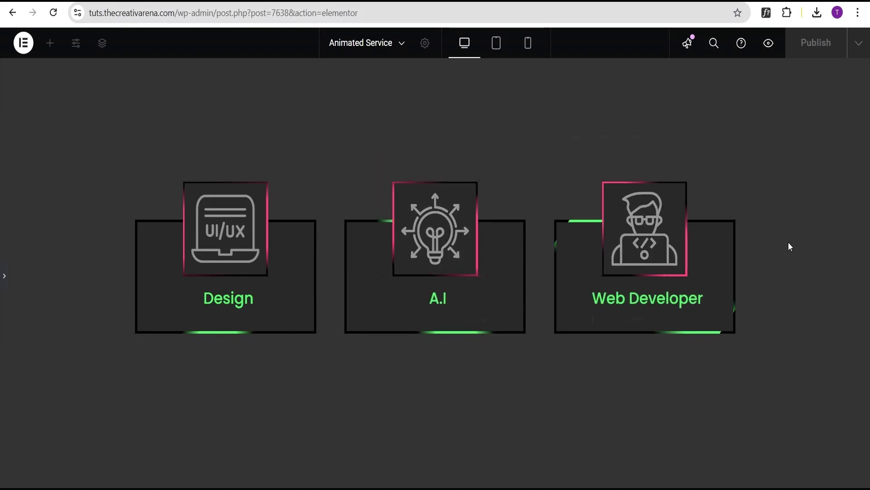
mouse_move(429, 299)
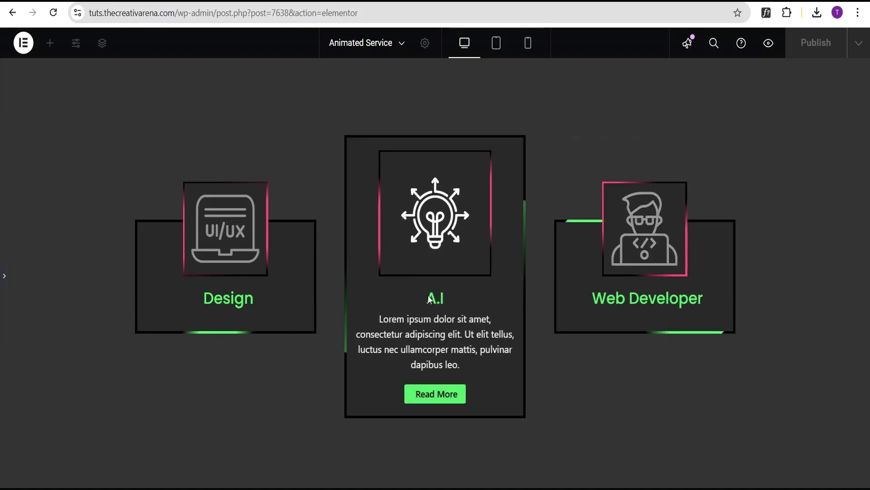
left_click(5, 280)
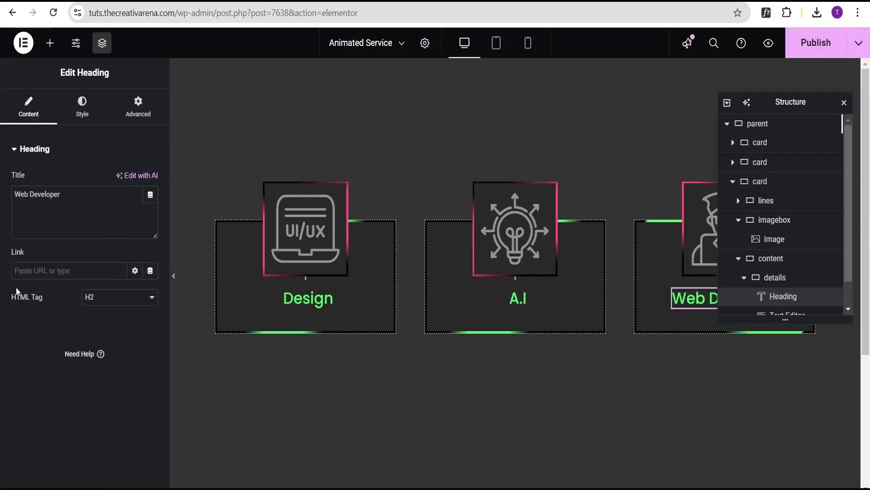
Open the Custom CSS code in the parent container's Advanced settings.
left_click(769, 125)
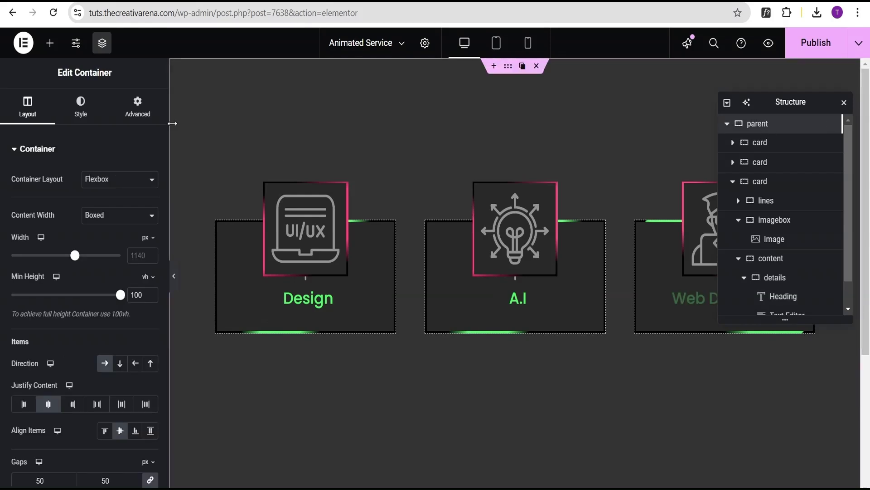
left_click(138, 107)
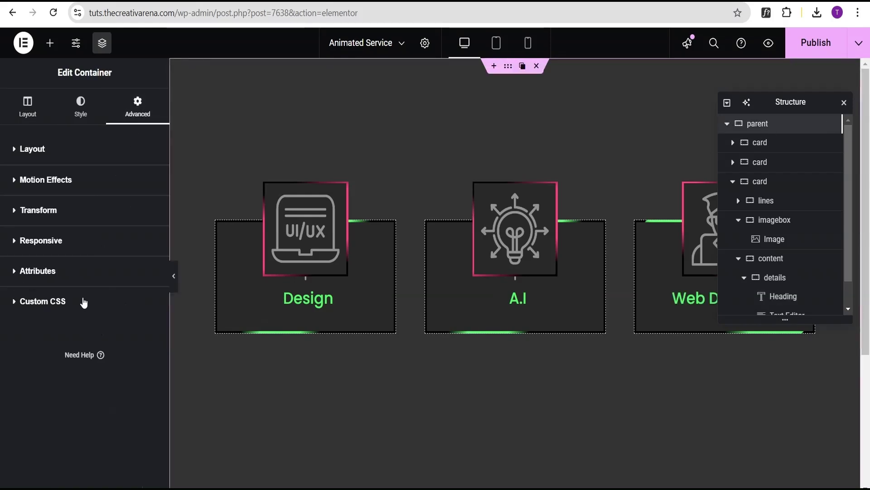
left_click(83, 303)
scroll(90, 338, "down", 4)
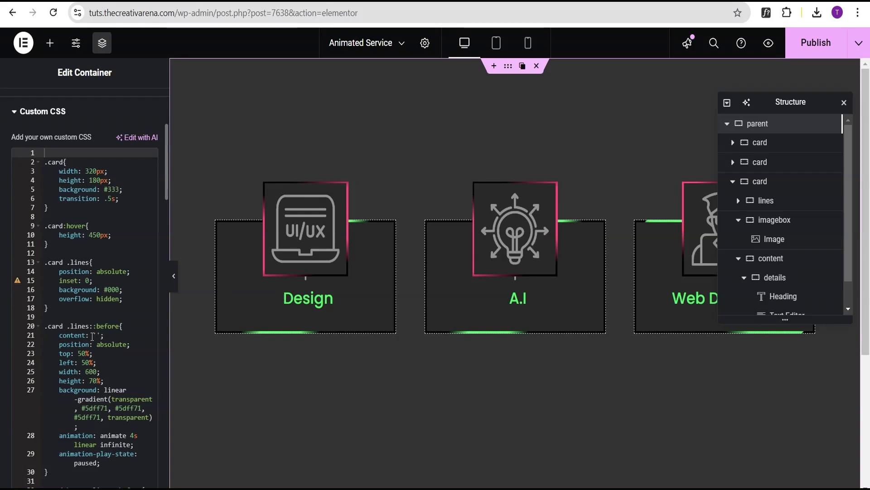
scroll(95, 321, "down", 3)
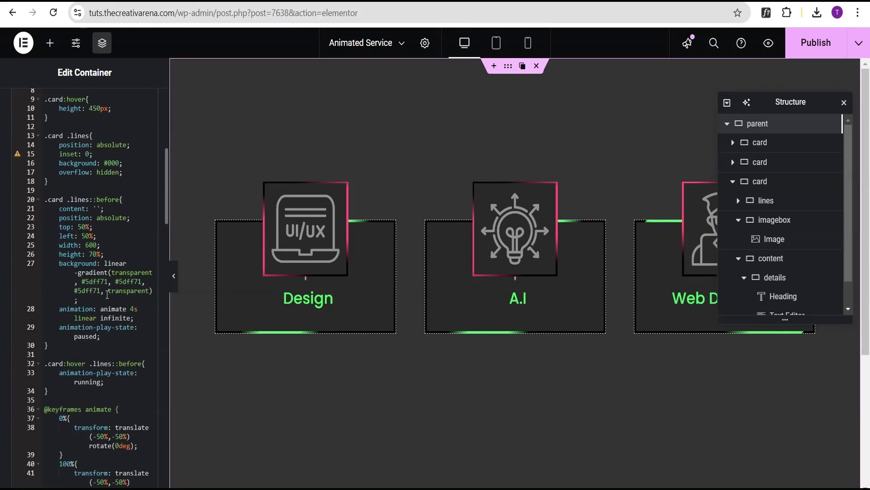
Review the gradient colours in the CSS, including #5dff71 and the #ff3c7b on line 82.
left_click(120, 284)
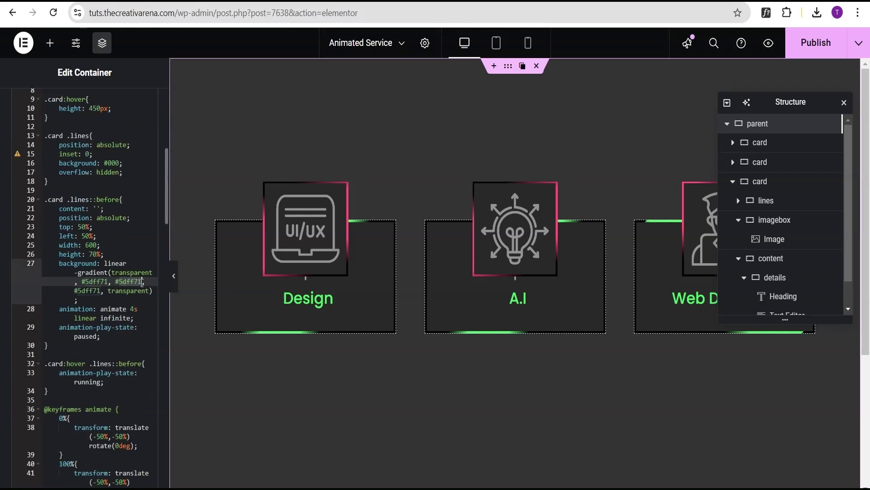
left_click_drag(87, 282, 109, 282)
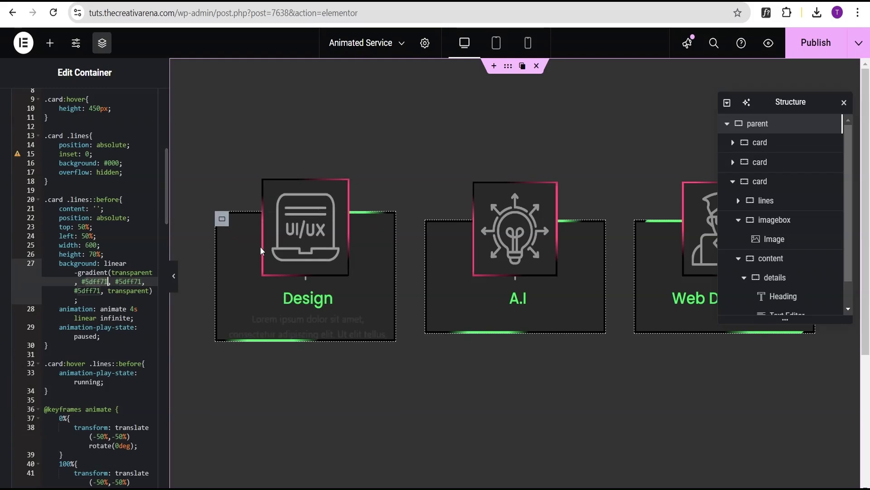
left_click(100, 291)
scroll(83, 292, "down", 4)
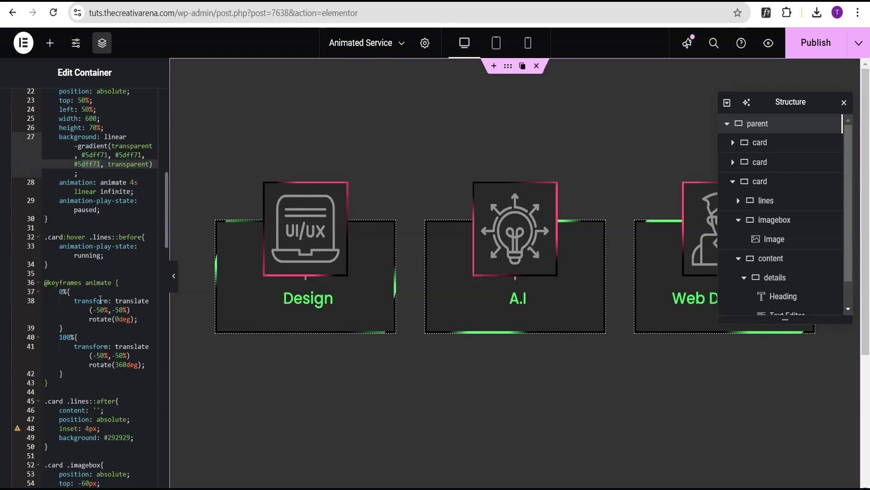
scroll(104, 299, "down", 1)
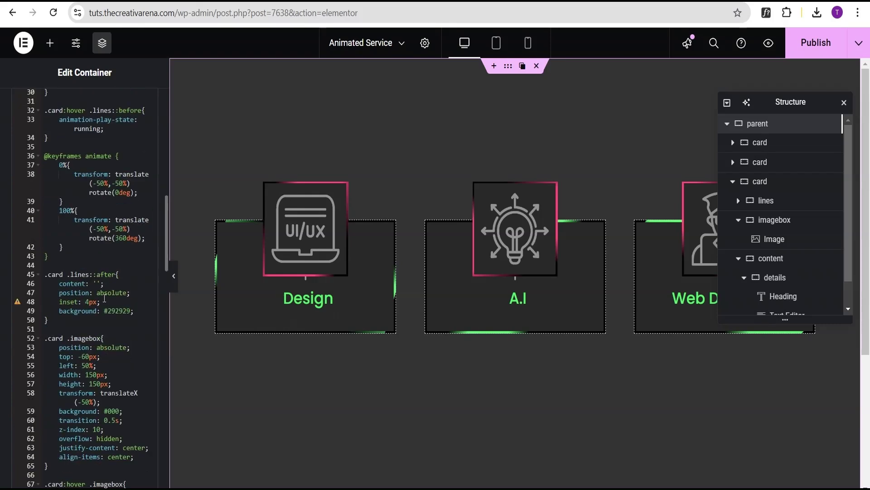
scroll(117, 331, "down", 1)
scroll(116, 327, "down", 1)
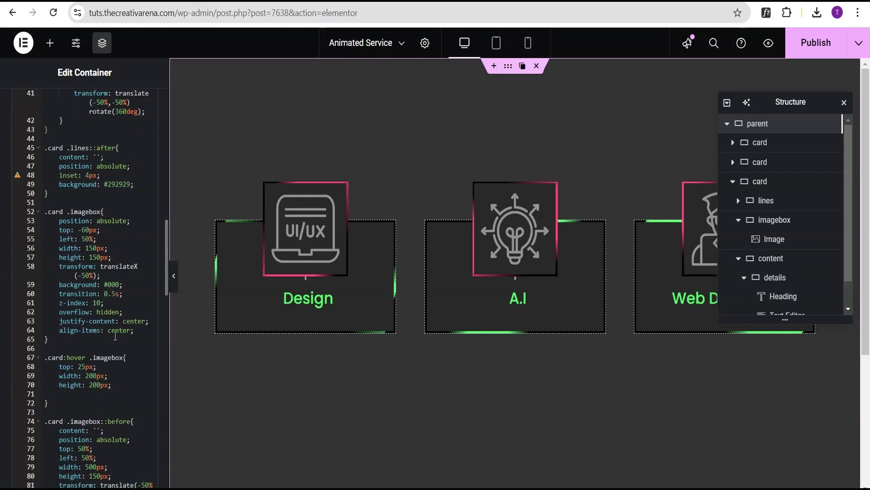
scroll(115, 342, "down", 5)
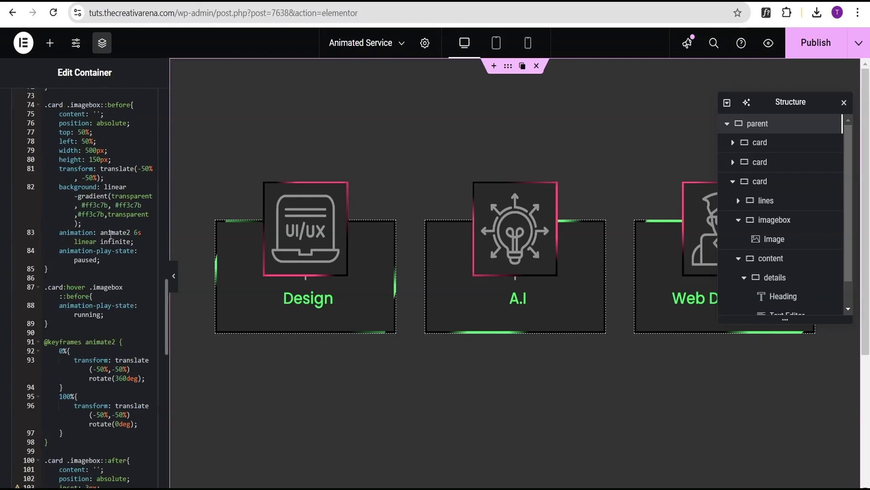
left_click_drag(116, 205, 154, 204)
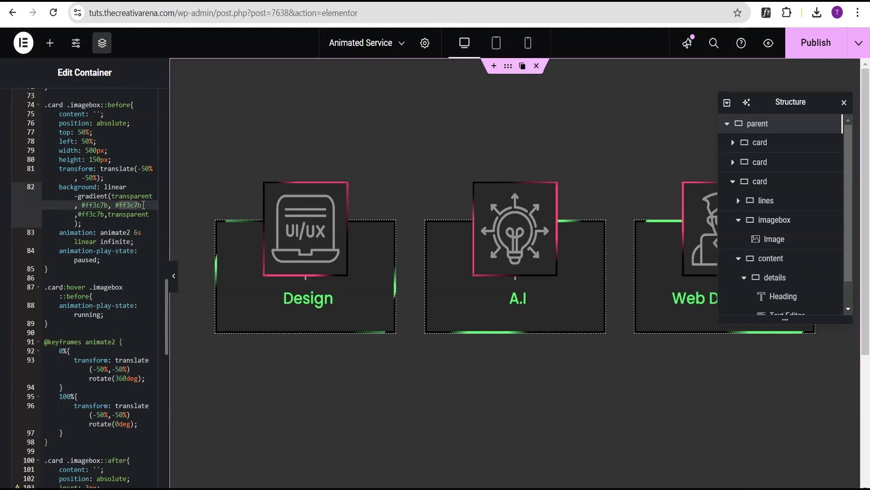
mouse_move(291, 158)
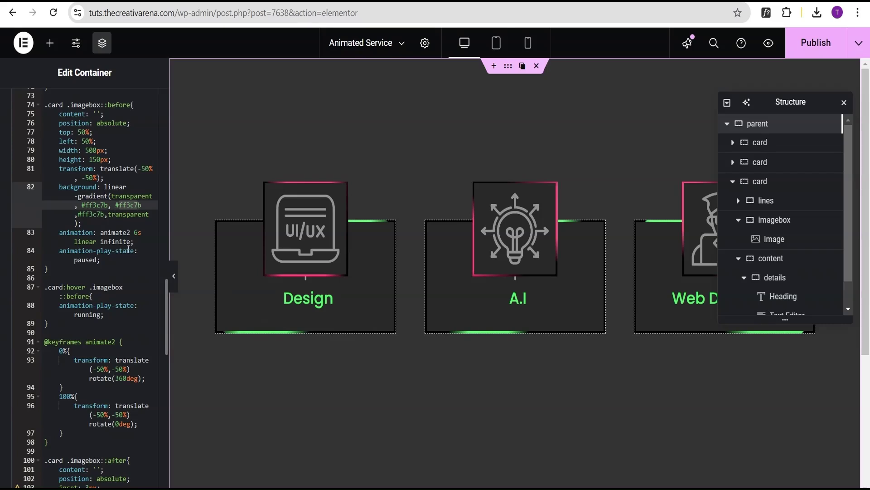
In Tablet Portrait view, set the container's Layout Wrap option to Wrap.
left_click(497, 45)
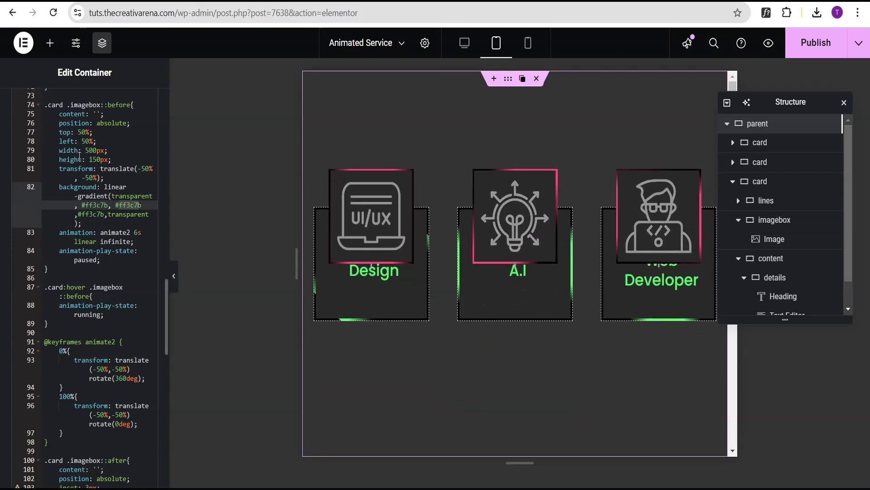
scroll(53, 106, "up", 15)
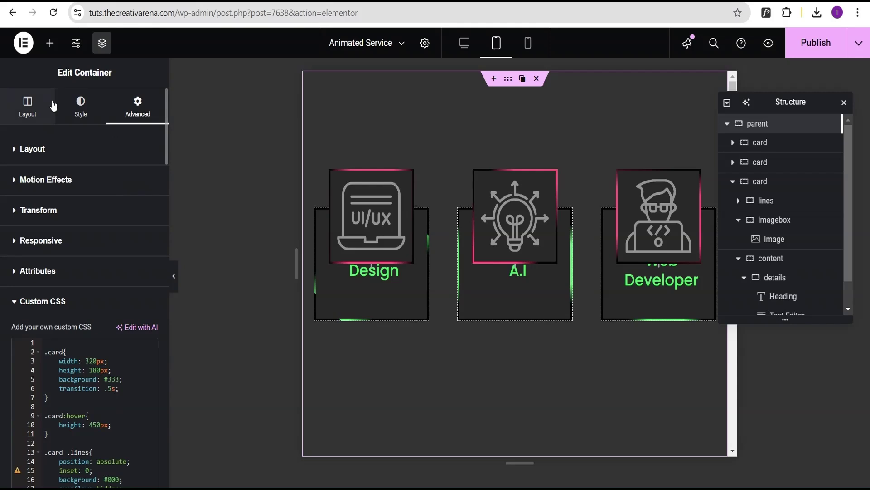
left_click(29, 116)
scroll(86, 298, "down", 3)
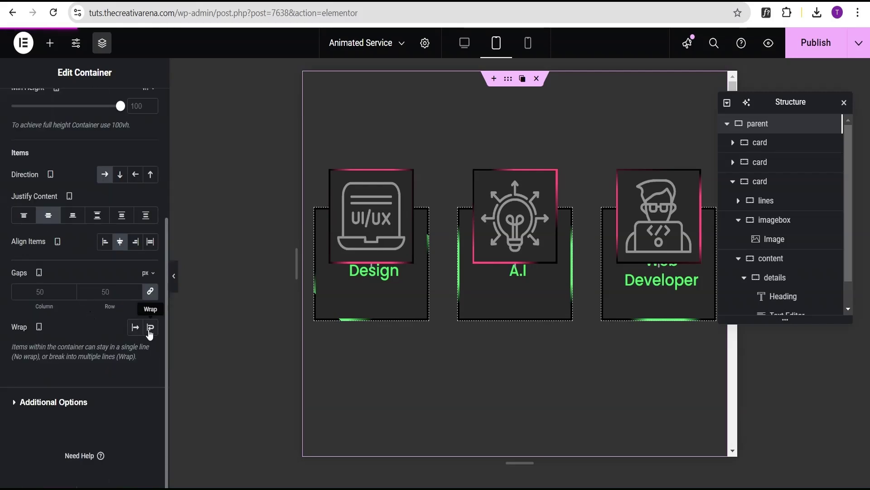
left_click(151, 327)
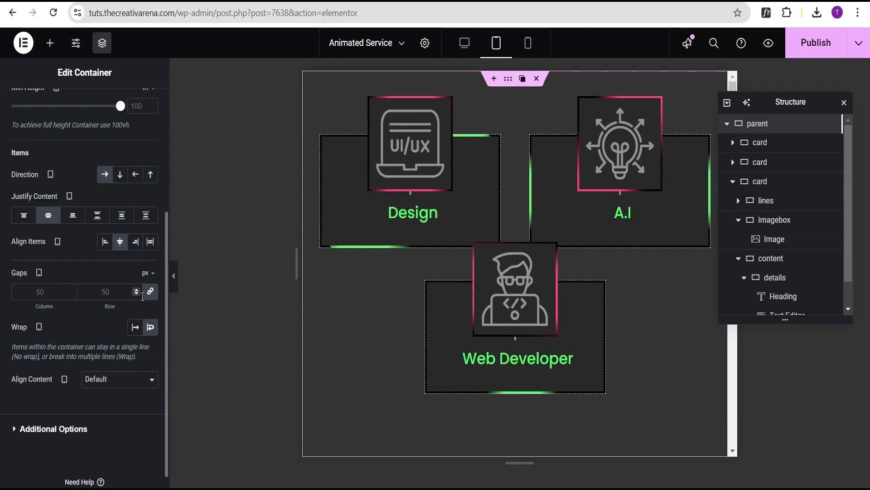
Unlink the gaps and set a 60 px column gap and 100 px row gap.
left_click(150, 291)
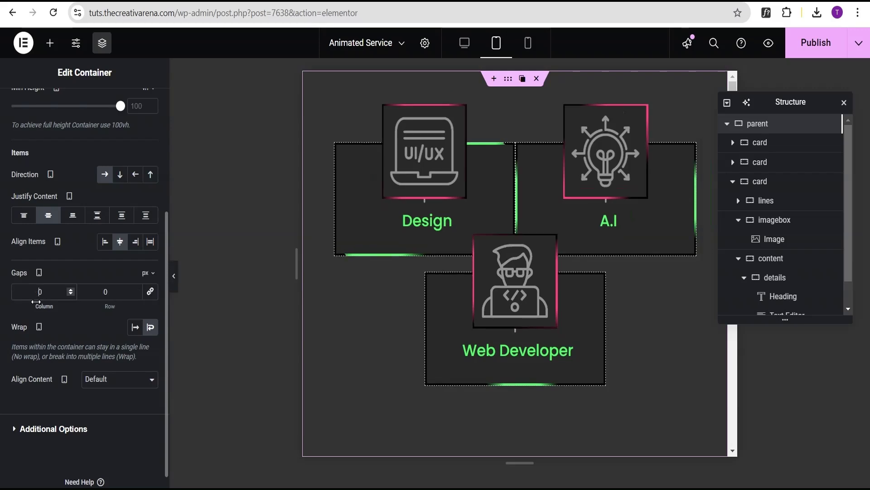
left_click_drag(36, 301, 36, 300)
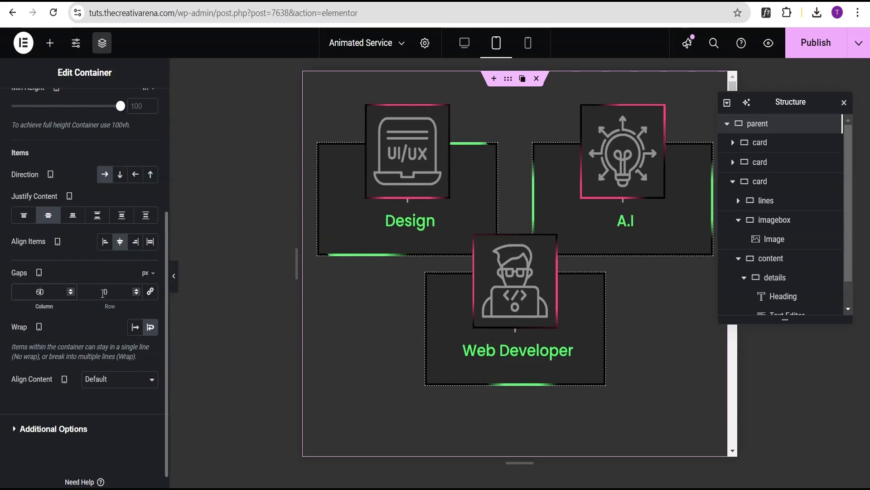
left_click(103, 293)
type("100")
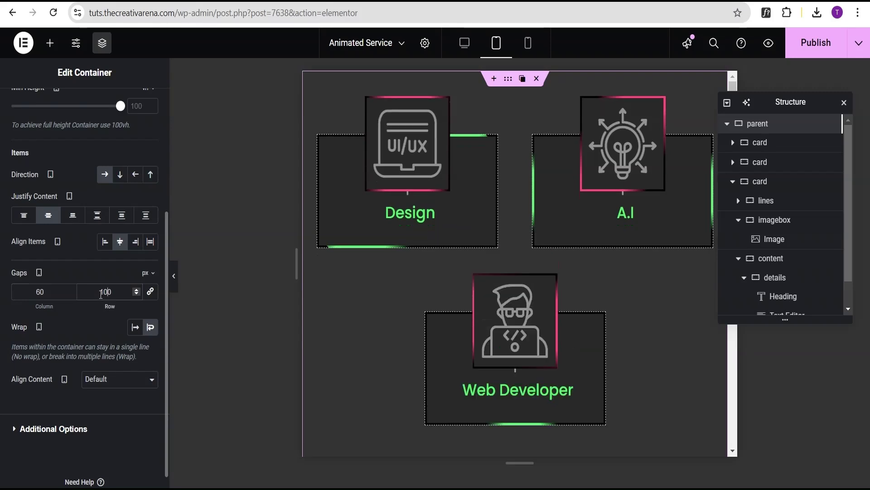
Collapse the editing panel and check the wrapped cards' hover effects in the tablet preview.
left_click(174, 277)
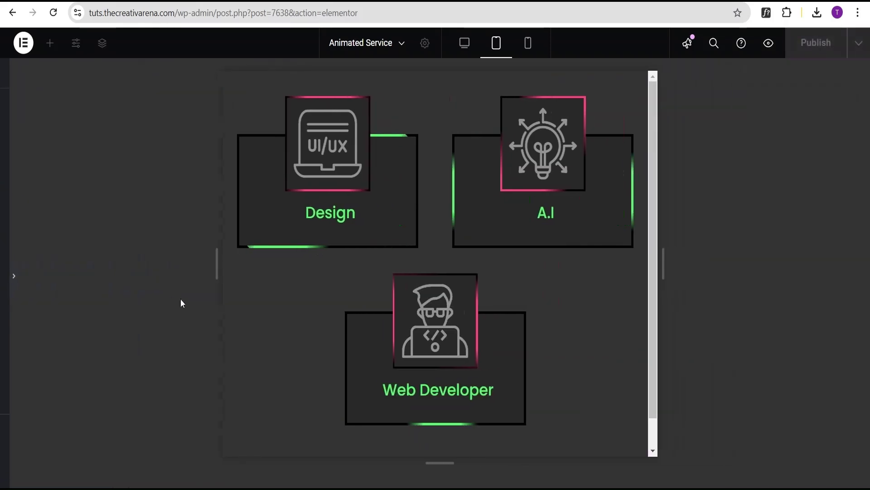
mouse_move(517, 283)
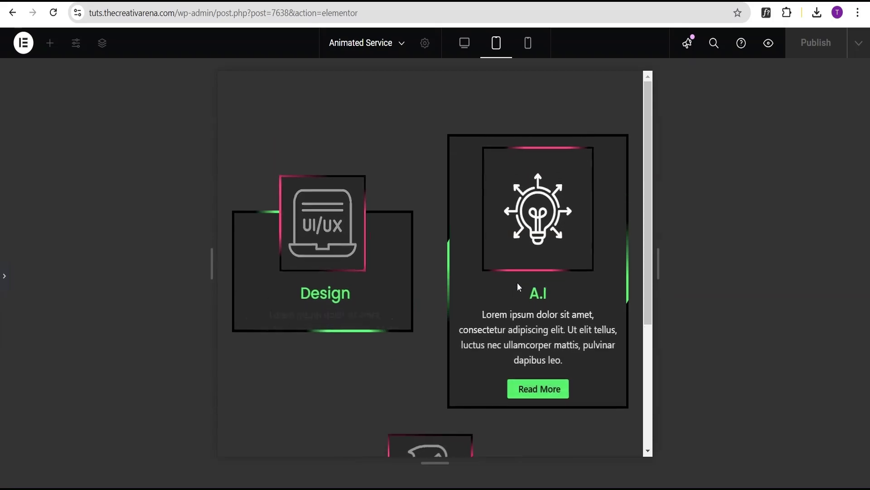
scroll(517, 282, "down", 3)
mouse_move(469, 323)
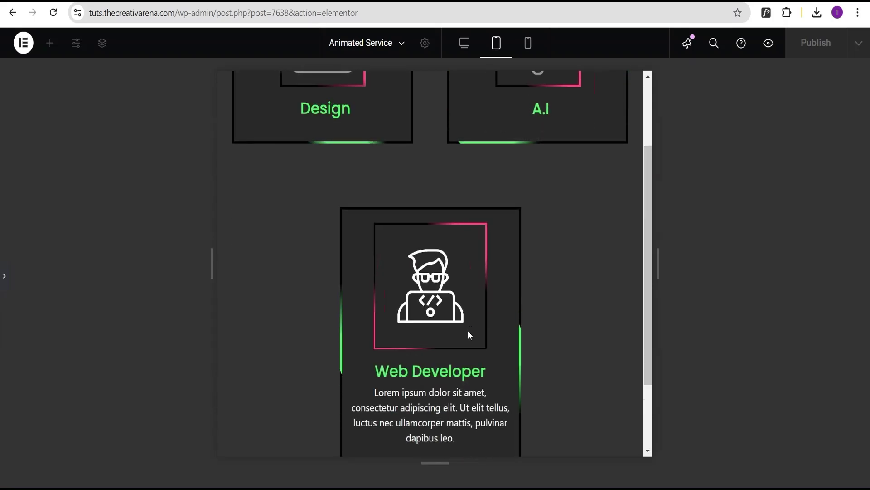
scroll(468, 330, "down", 2)
scroll(468, 339, "up", 4)
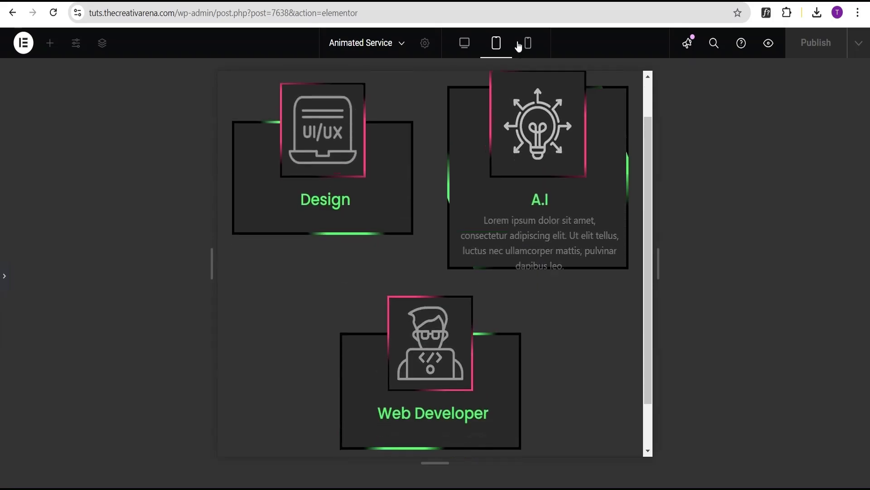
Switch to the mobile preview and scroll through the three cards stacked in one column.
left_click(527, 44)
mouse_move(435, 198)
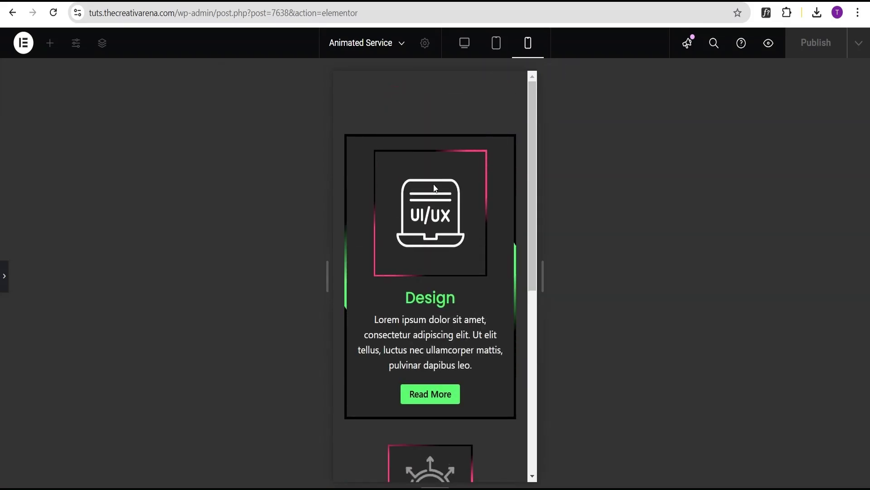
scroll(436, 198, "down", 5)
scroll(436, 198, "down", 2)
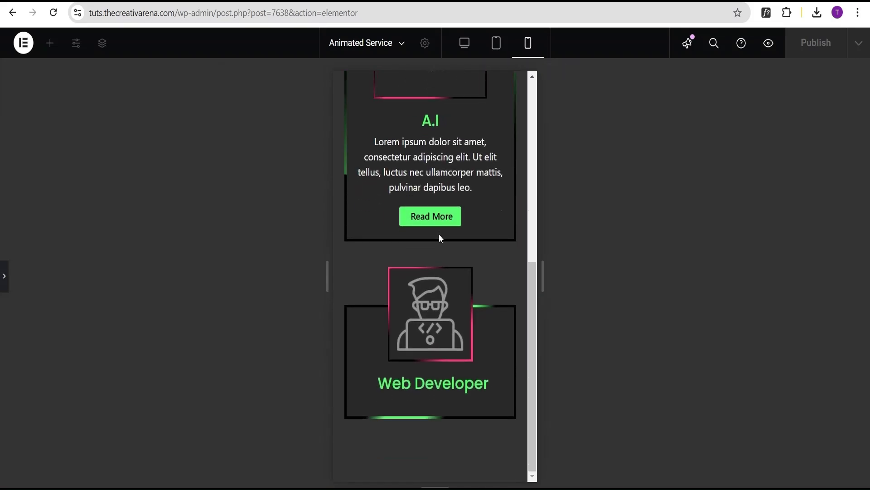
mouse_move(436, 338)
scroll(436, 339, "down", 2)
scroll(432, 297, "up", 3)
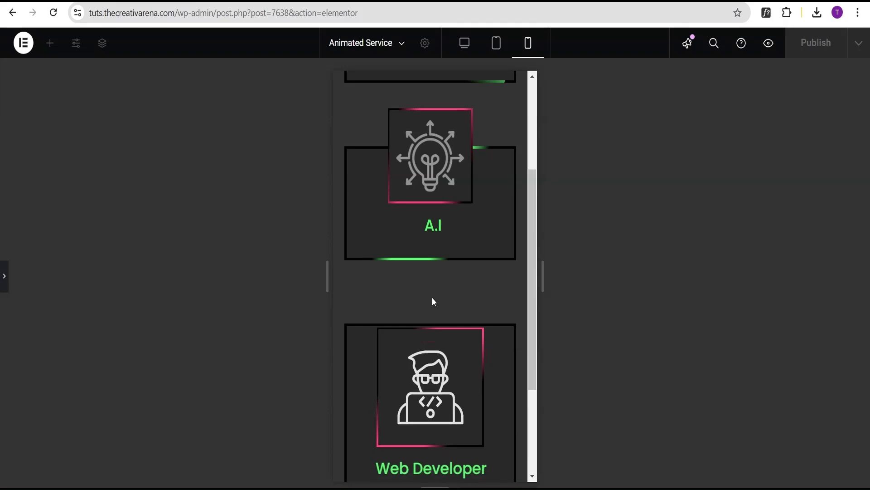
scroll(438, 273, "up", 5)
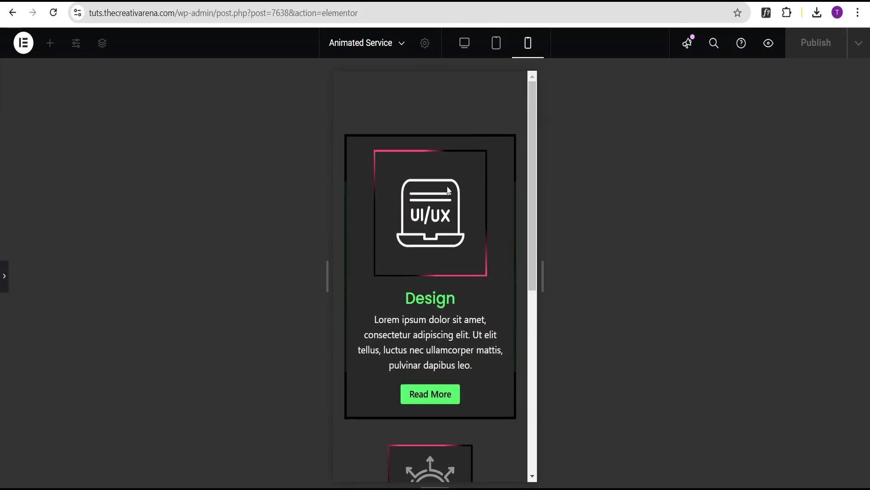